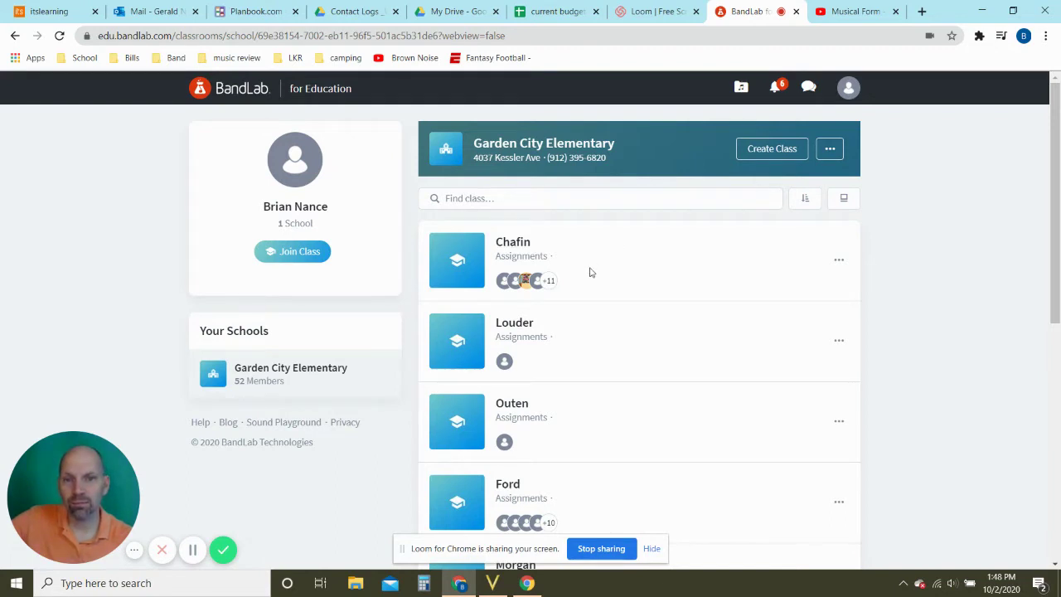
- Look into the first listed class, go to the personal library, and start a new personal project in the Mix Editor
{"action": "left_click", "coordinate": [521, 247]}
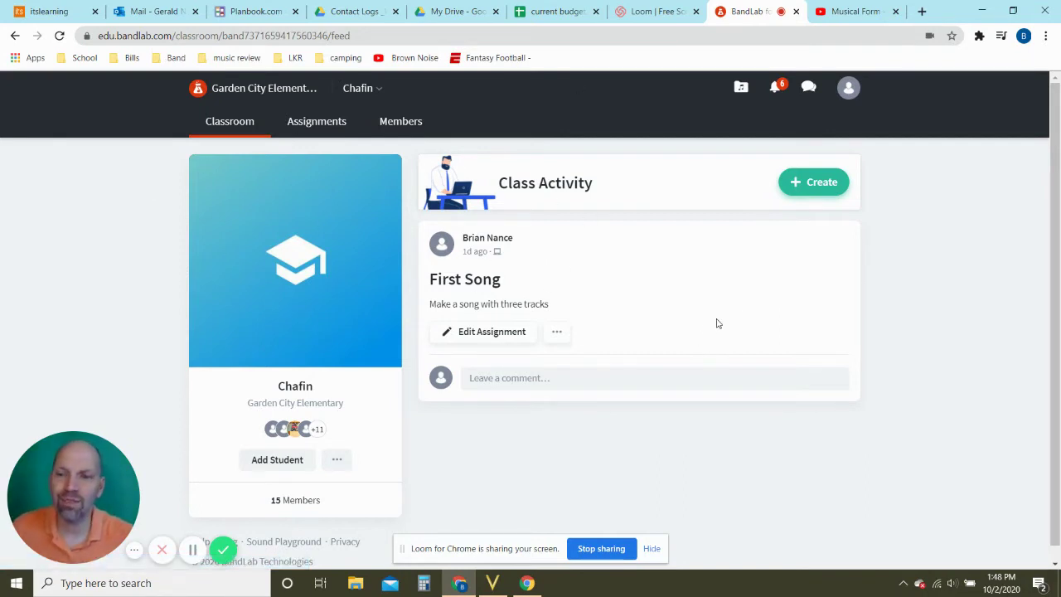
{"action": "left_click", "coordinate": [740, 89]}
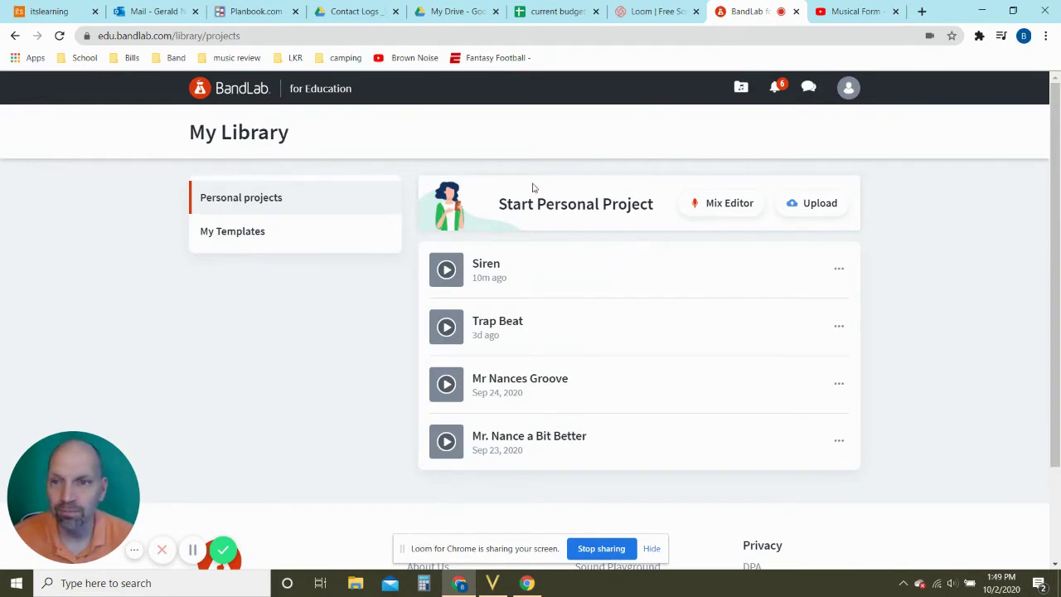
{"action": "left_click", "coordinate": [720, 213]}
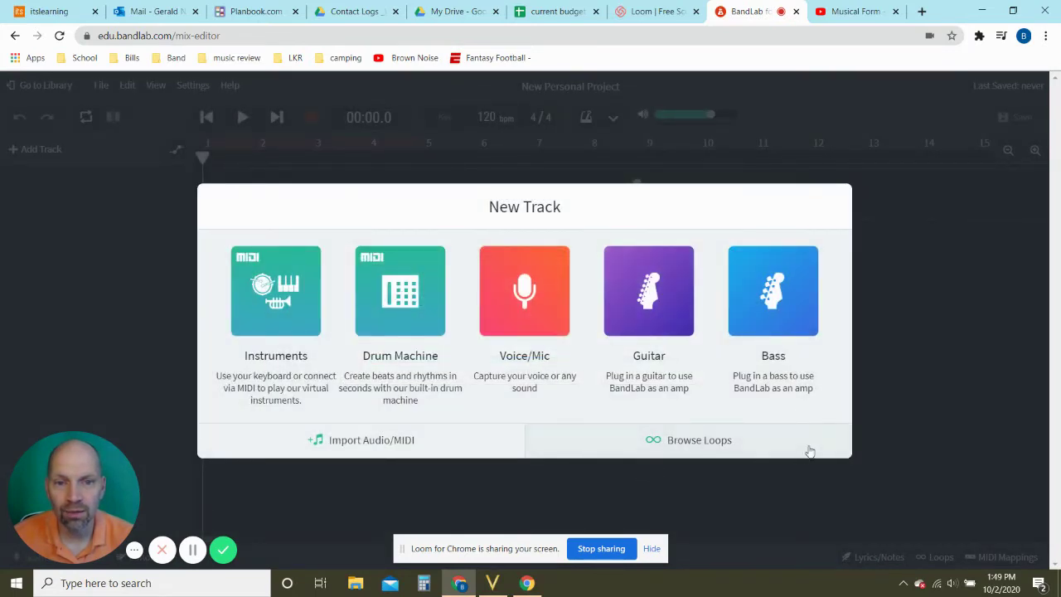
- Browse the loop packs, preview the Turbo Trap pack, and open it to list its loops
{"action": "left_click", "coordinate": [695, 448]}
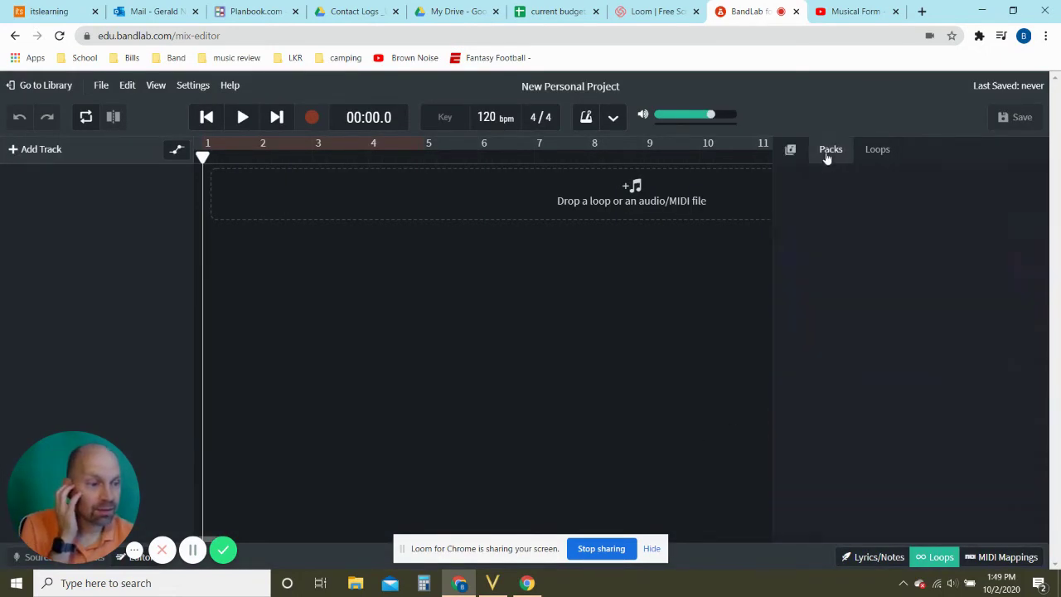
{"action": "left_click", "coordinate": [827, 153]}
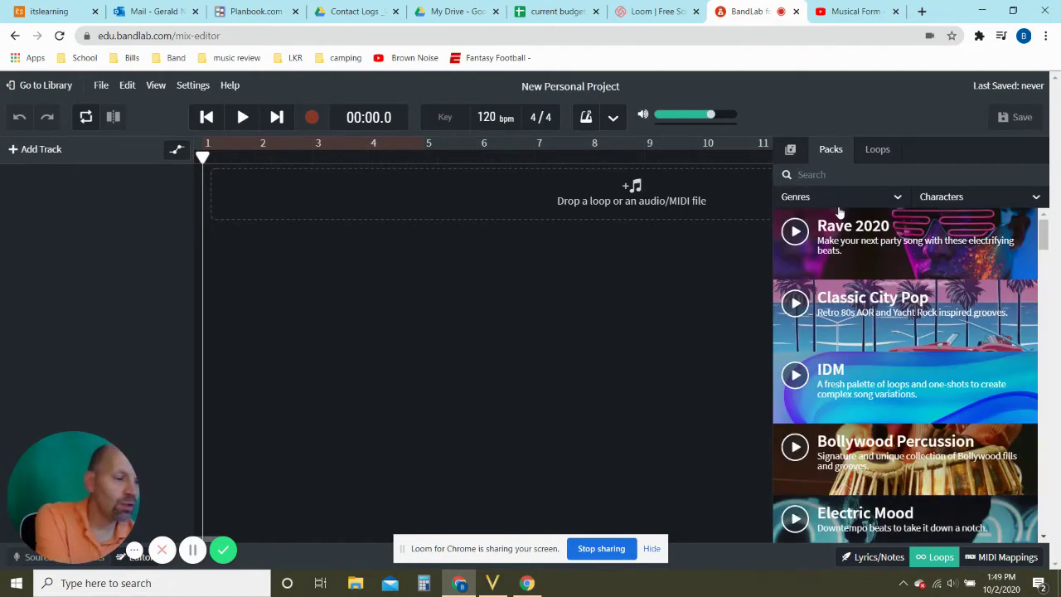
{"action": "scroll", "coordinate": [862, 274], "scroll_direction": "down", "scroll_amount": 5}
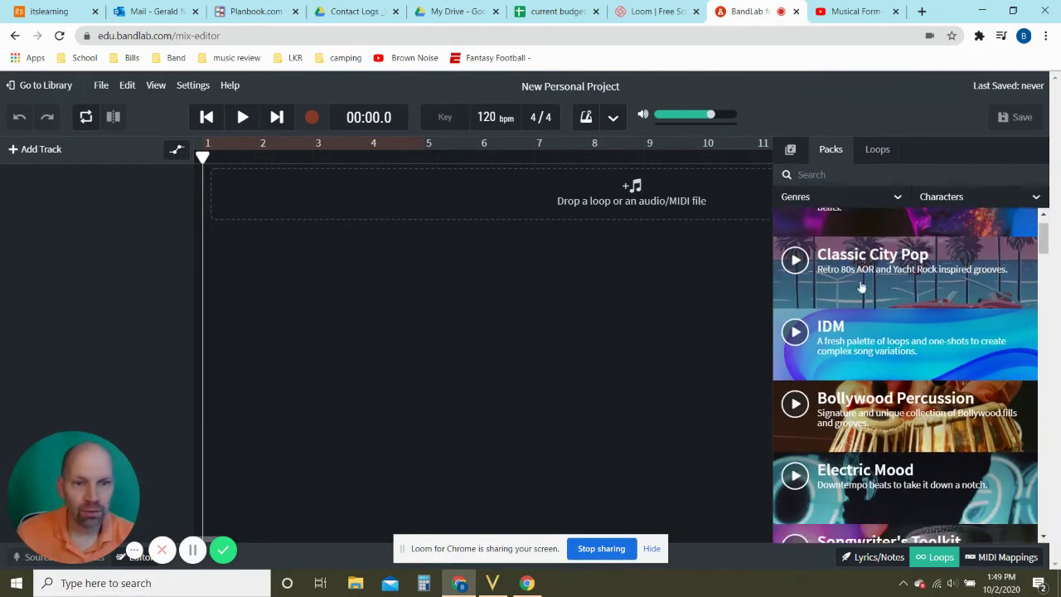
{"action": "scroll", "coordinate": [887, 336], "scroll_direction": "down", "scroll_amount": 5}
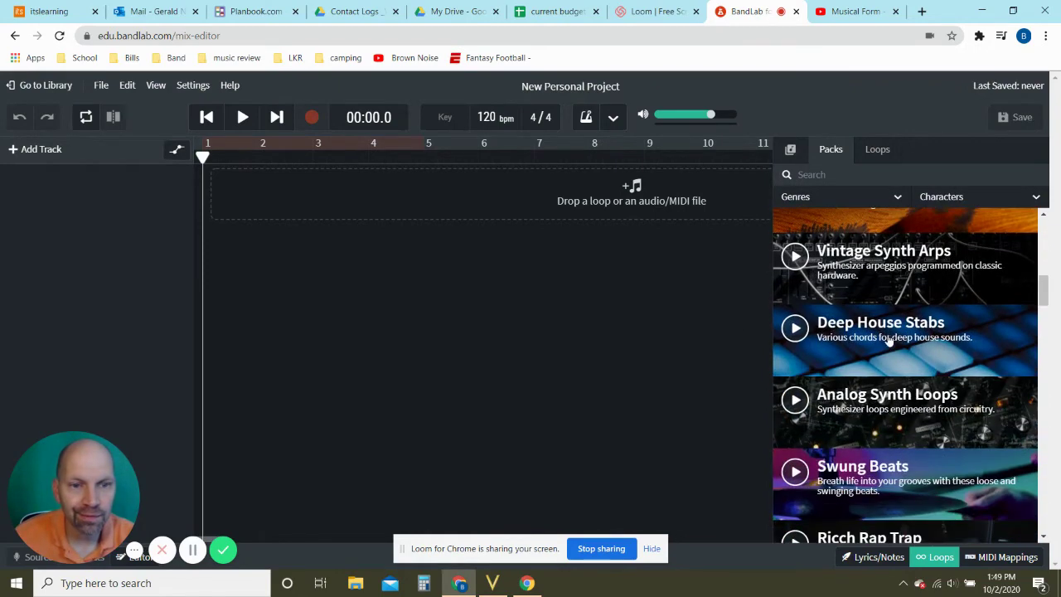
{"action": "scroll", "coordinate": [887, 340], "scroll_direction": "down", "scroll_amount": 6}
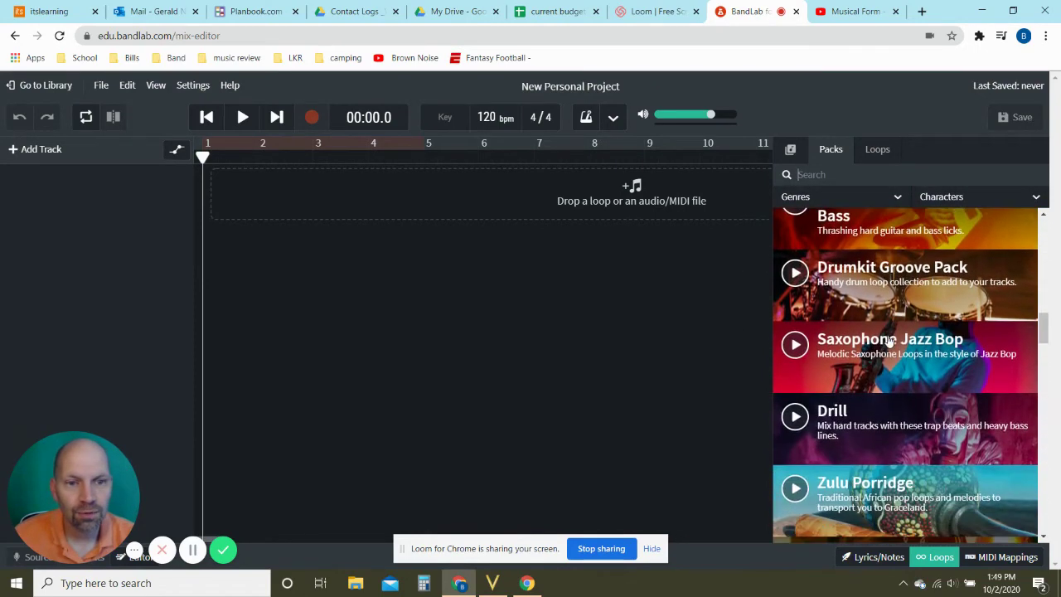
{"action": "scroll", "coordinate": [887, 340], "scroll_direction": "down", "scroll_amount": 7}
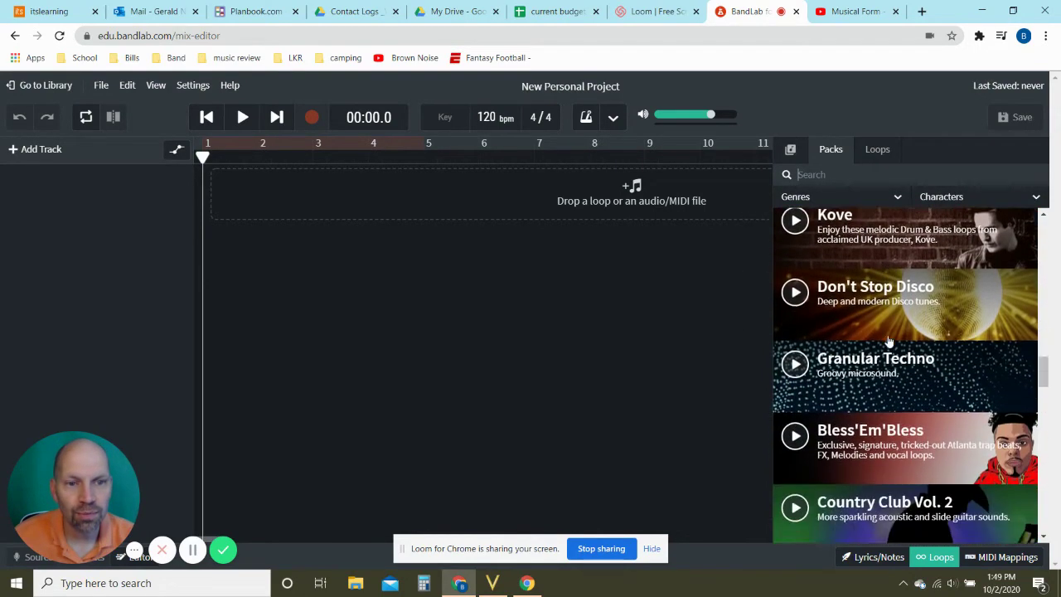
{"action": "scroll", "coordinate": [889, 341], "scroll_direction": "down", "scroll_amount": 6}
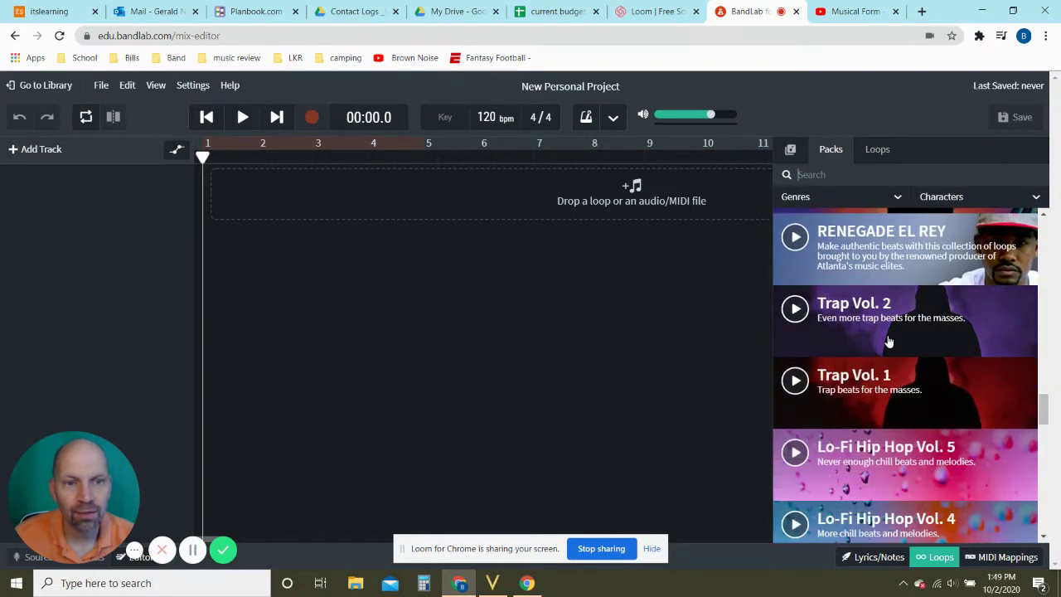
{"action": "scroll", "coordinate": [888, 341], "scroll_direction": "down", "scroll_amount": 4}
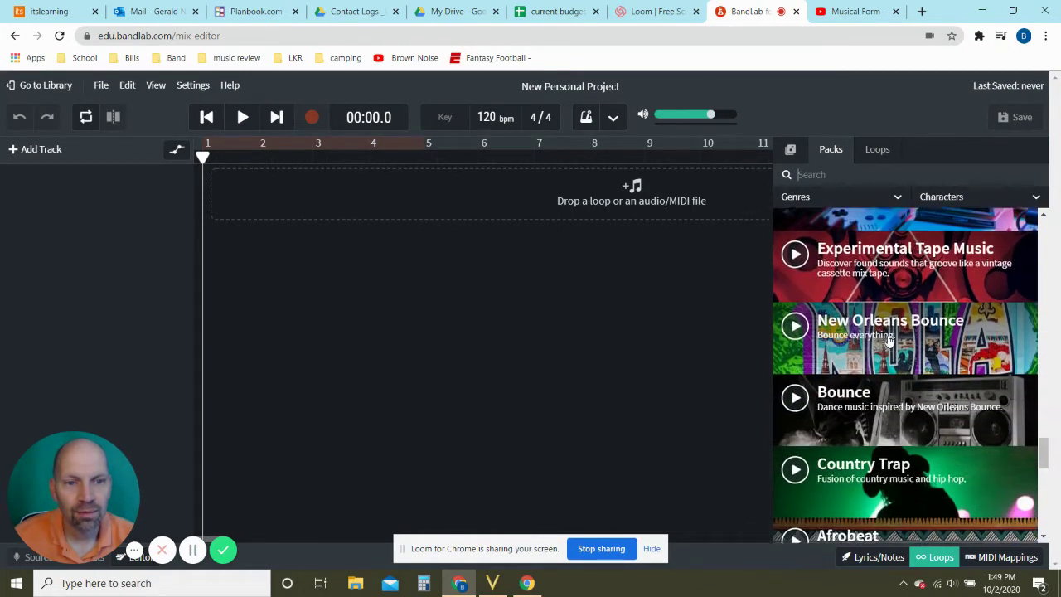
{"action": "scroll", "coordinate": [889, 341], "scroll_direction": "down", "scroll_amount": 3}
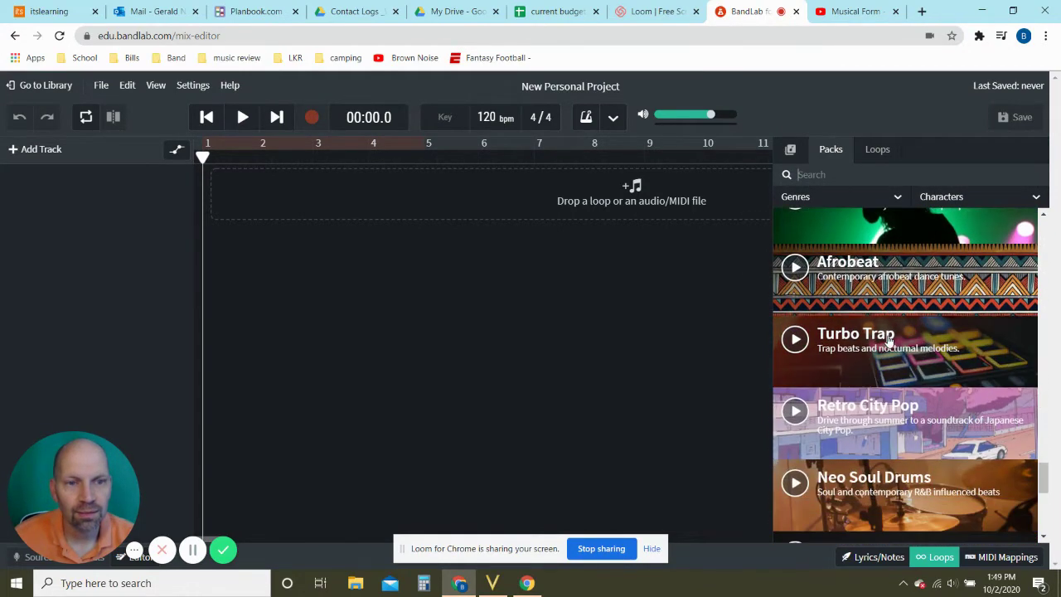
{"action": "left_click", "coordinate": [796, 340]}
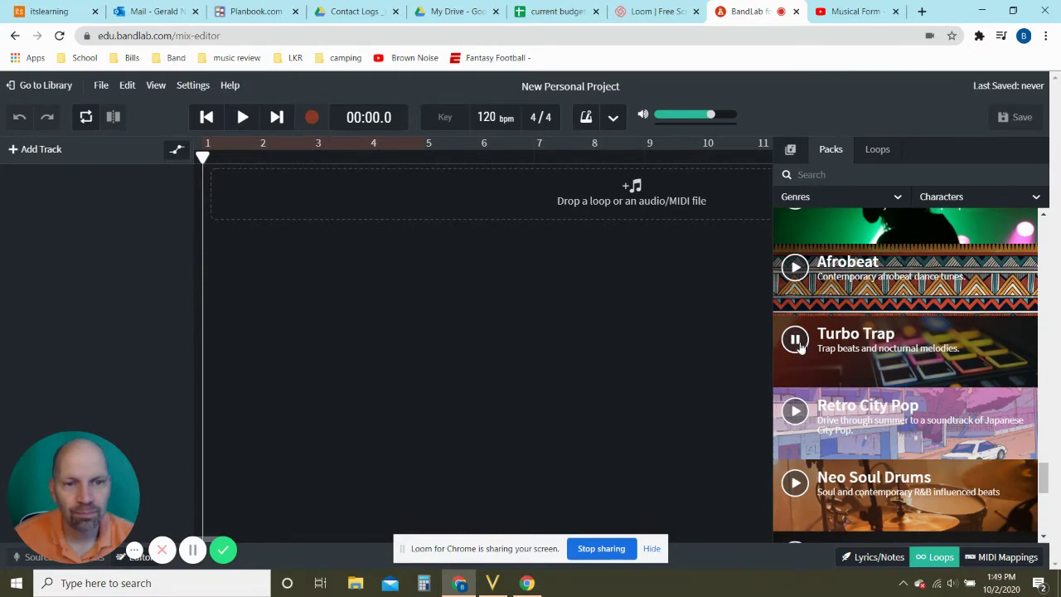
{"action": "left_click", "coordinate": [865, 342]}
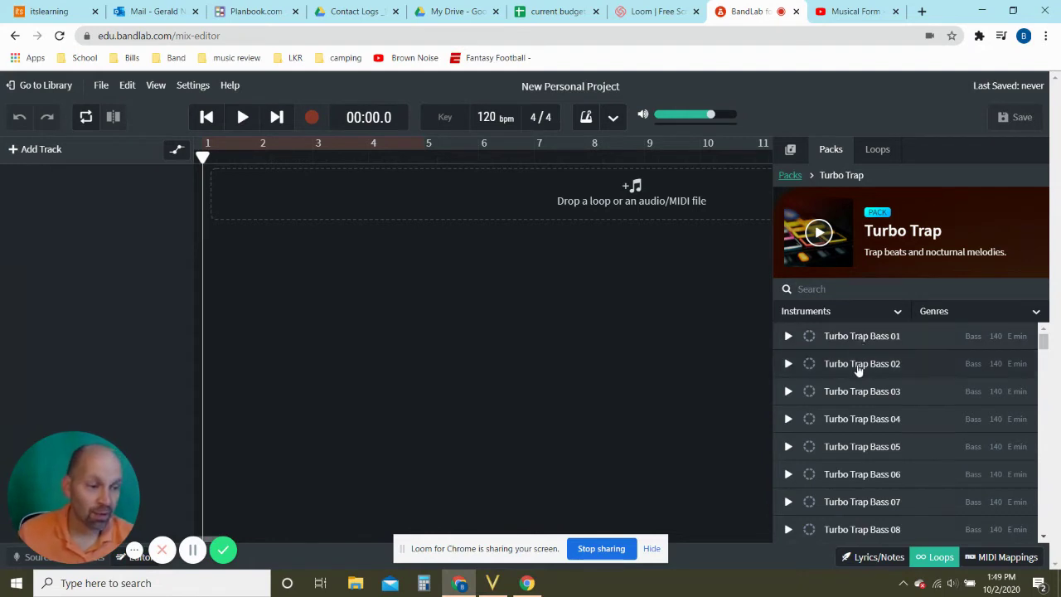
- Preview the Turbo Trap Bass 17 loop, add it as a new track, and align its start with bar 1
{"action": "scroll", "coordinate": [858, 368], "scroll_direction": "down", "scroll_amount": 3}
{"action": "scroll", "coordinate": [861, 378], "scroll_direction": "down", "scroll_amount": 2}
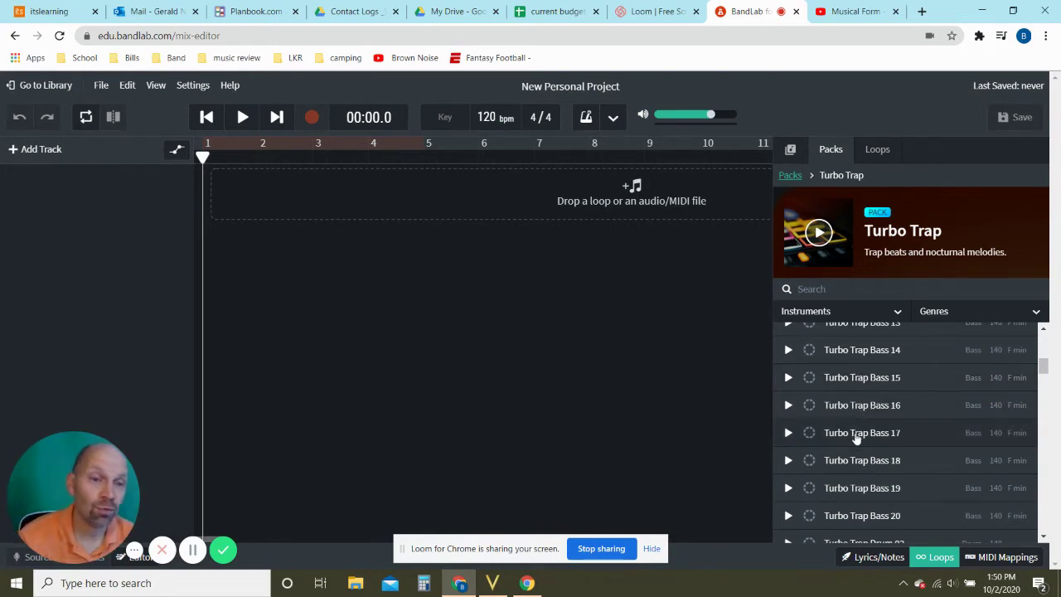
{"action": "left_click", "coordinate": [788, 433]}
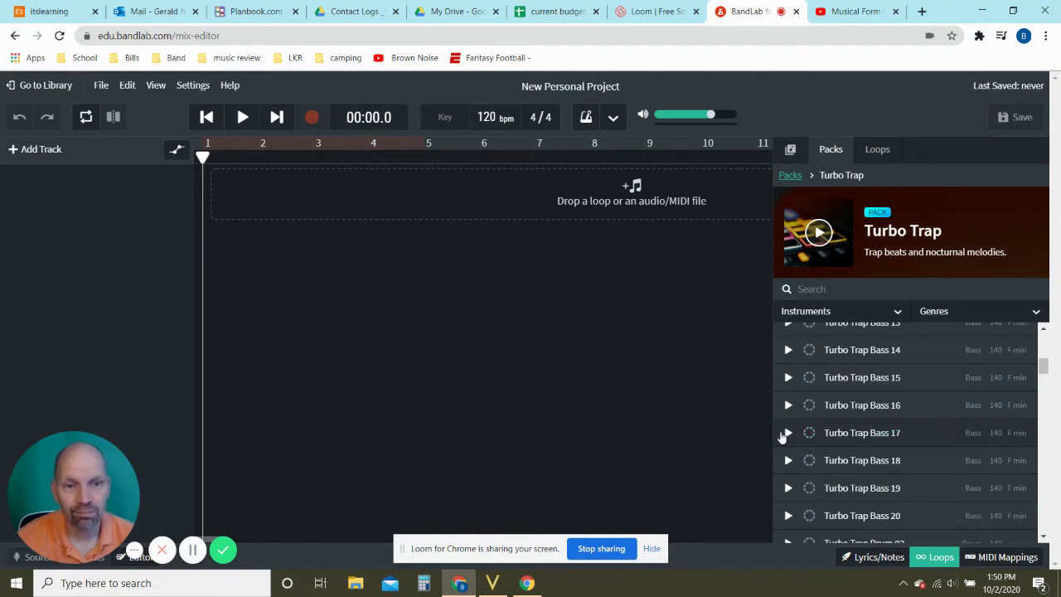
{"action": "left_click_drag", "start_coordinate": [845, 434], "coordinate": [257, 194]}
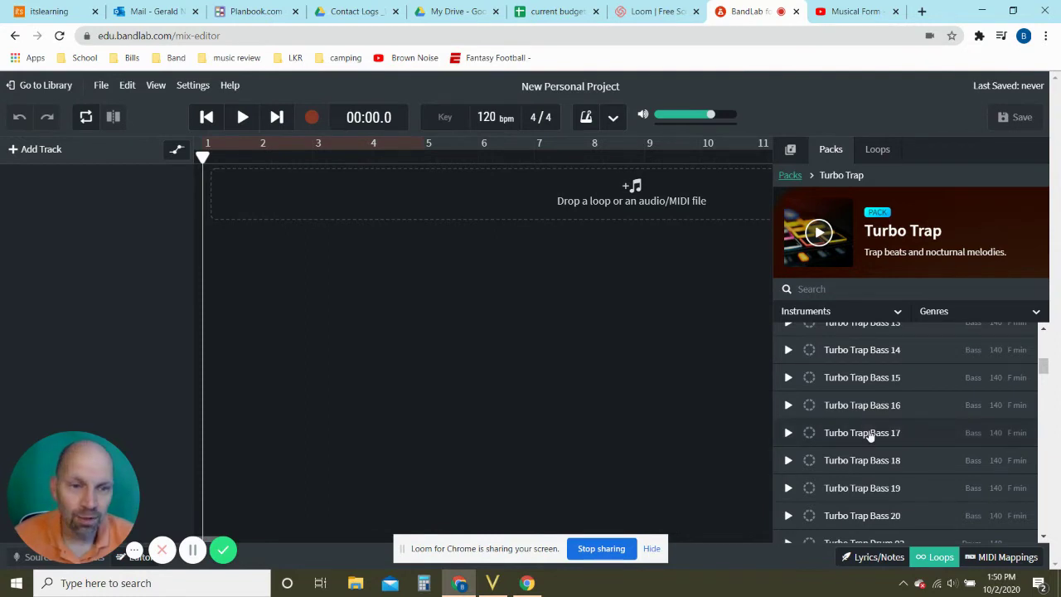
{"action": "left_click_drag", "start_coordinate": [871, 433], "coordinate": [292, 194]}
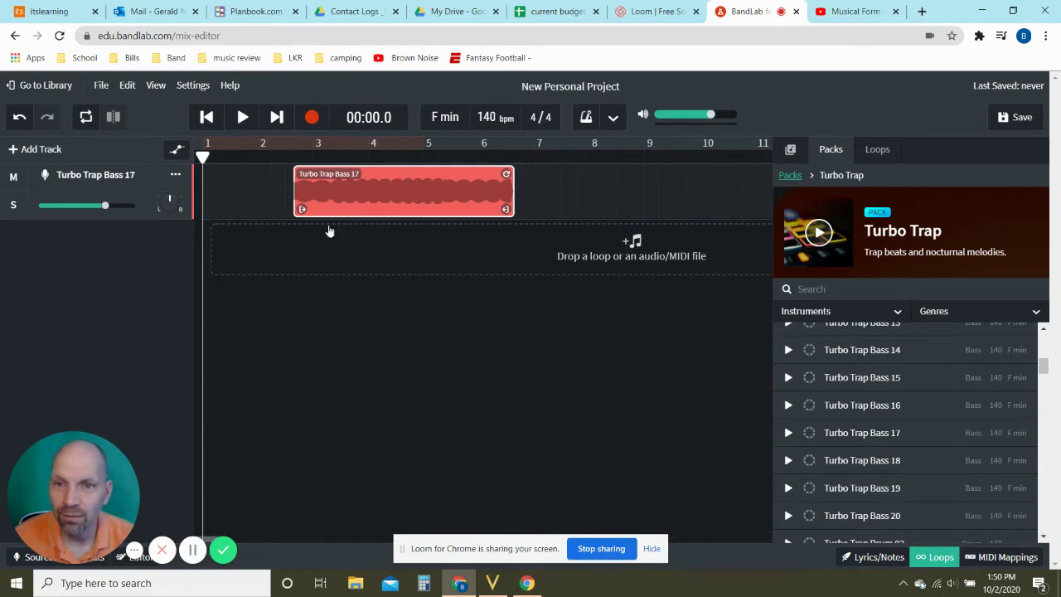
{"action": "left_click_drag", "start_coordinate": [408, 174], "coordinate": [318, 176]}
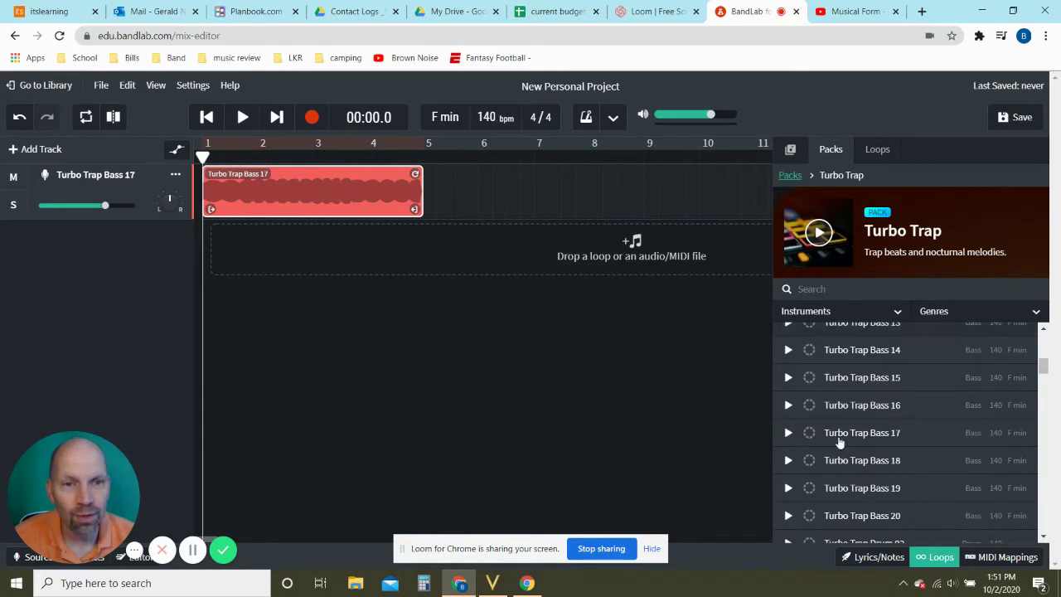
- Hide the loop library and extend the Turbo Trap Bass 17 loop so it repeats to about bar 24
{"action": "left_click", "coordinate": [939, 559]}
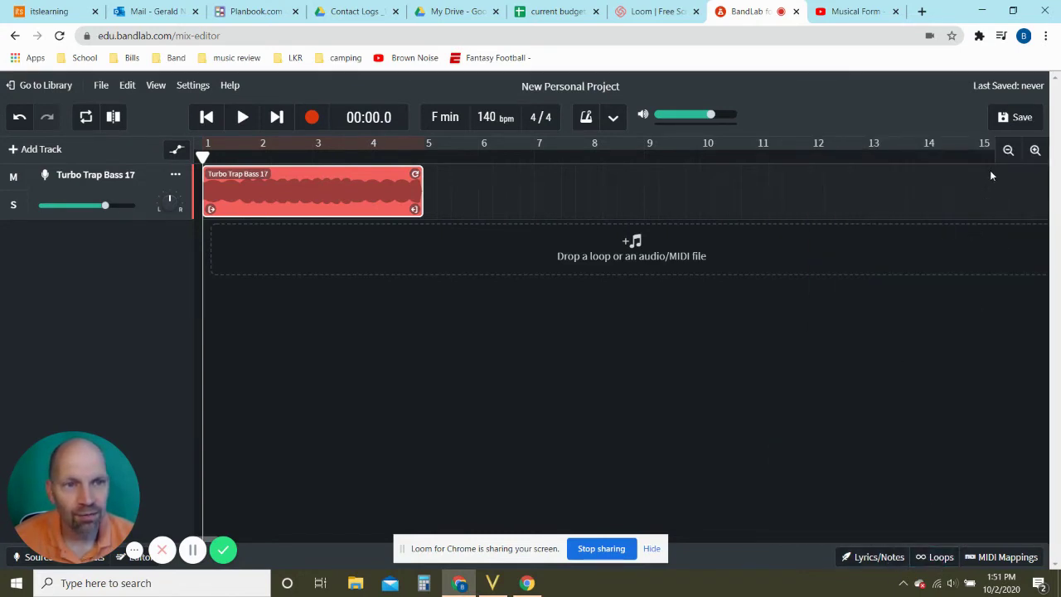
{"action": "left_click", "coordinate": [1009, 151]}
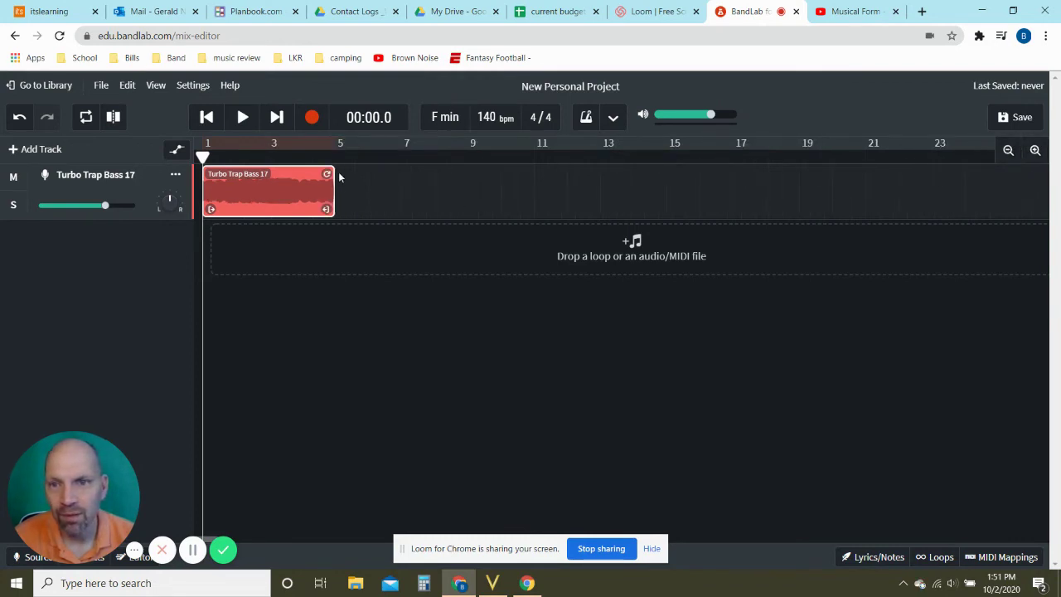
{"action": "left_click_drag", "start_coordinate": [330, 171], "coordinate": [959, 188]}
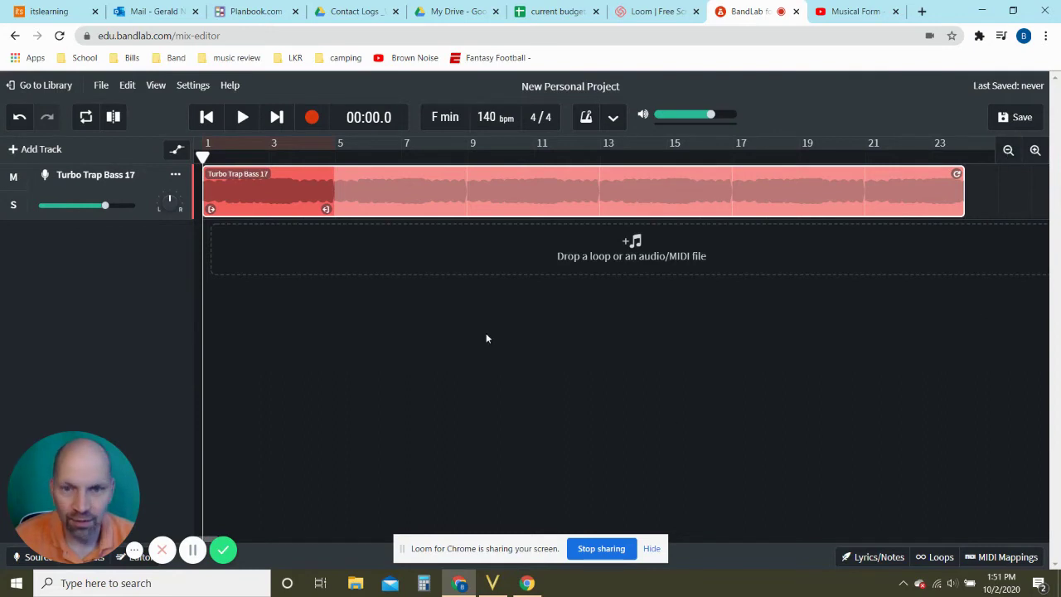
- Show the loop library again, filter the Turbo Trap pack to Drum loops, and preview Turbo Trap Drum 08
{"action": "left_click", "coordinate": [939, 557]}
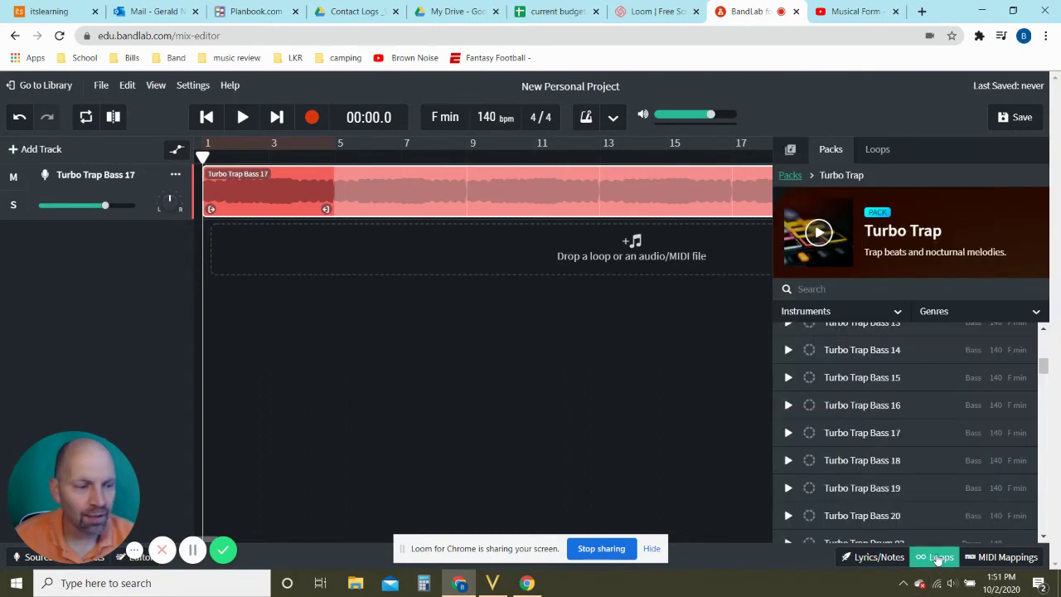
{"action": "left_click", "coordinate": [820, 314]}
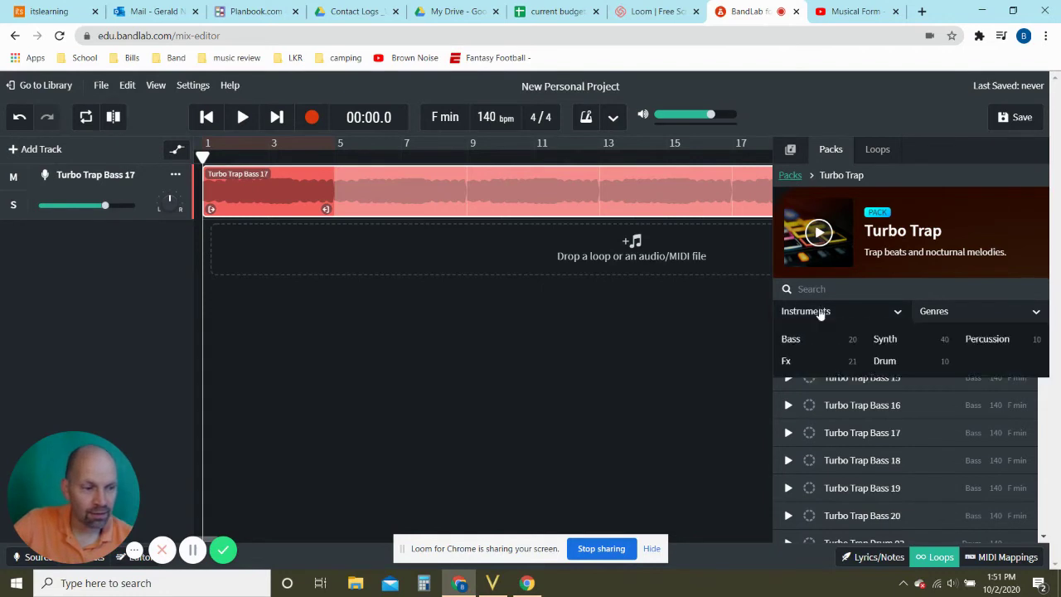
{"action": "left_click", "coordinate": [884, 362]}
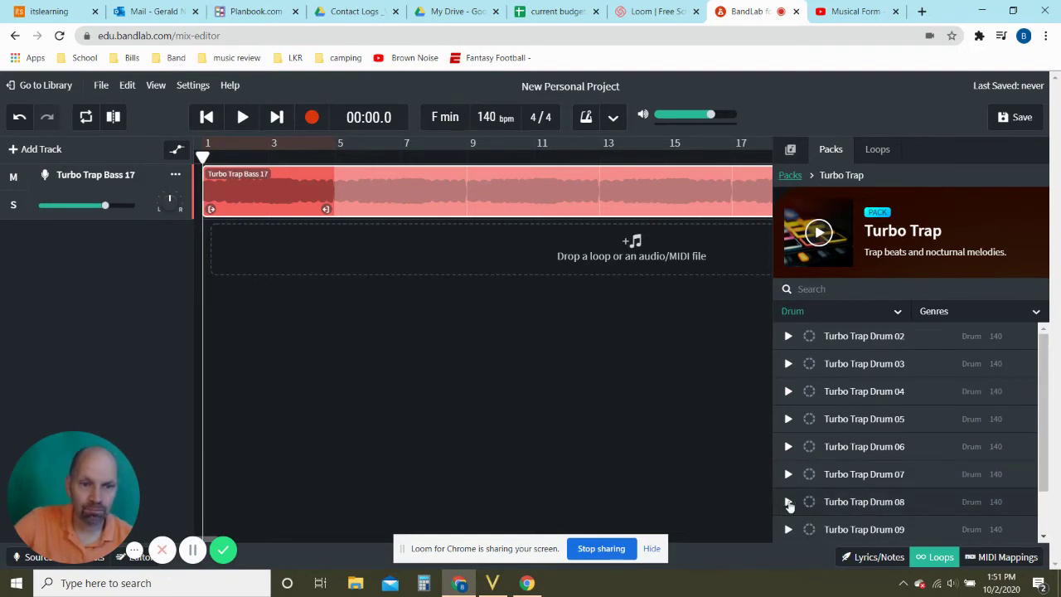
{"action": "left_click", "coordinate": [788, 503]}
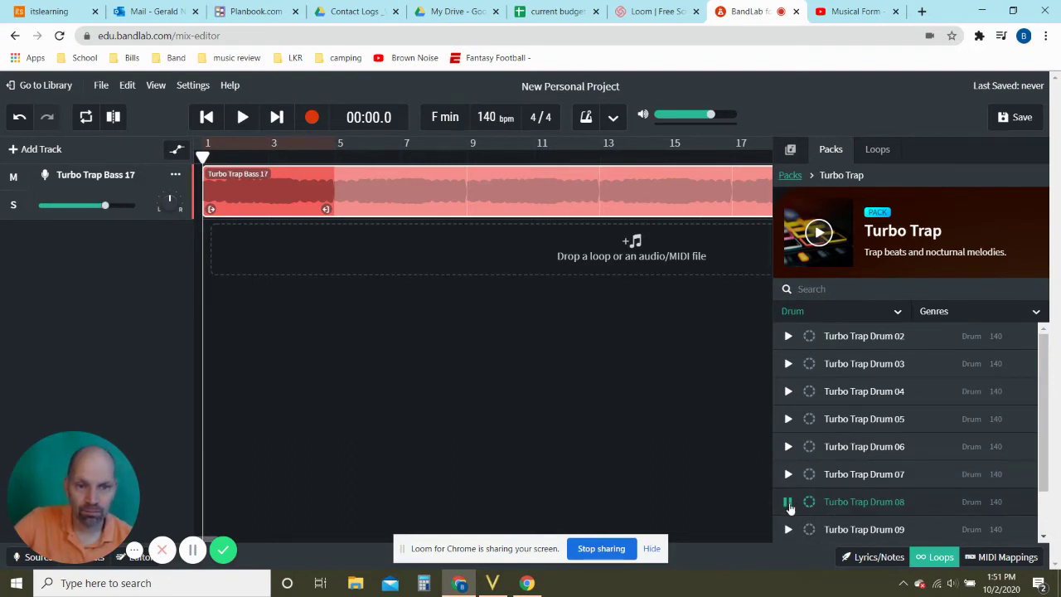
{"action": "left_click", "coordinate": [788, 504]}
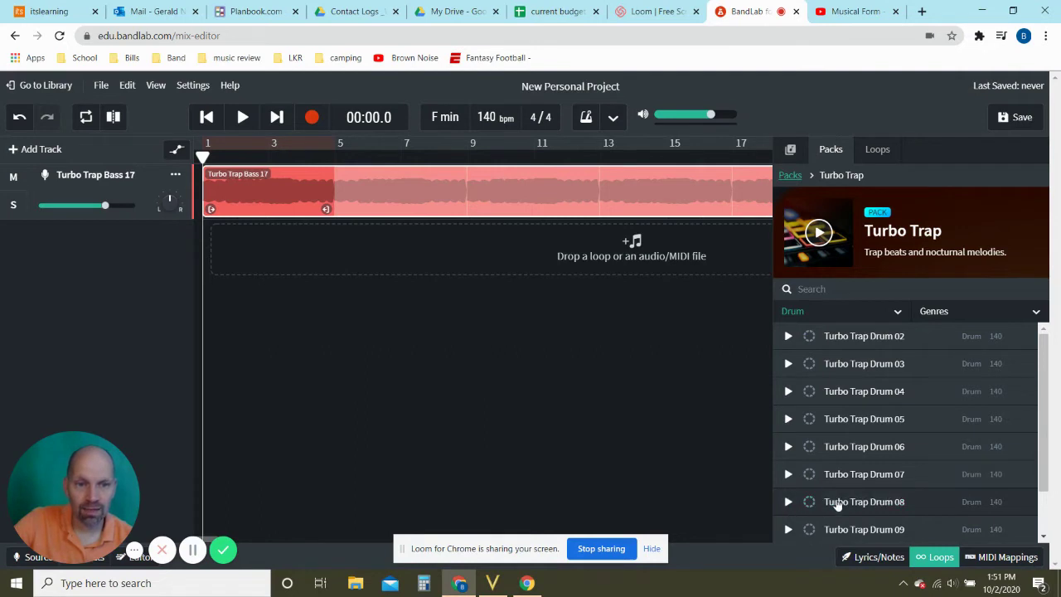
- Add Turbo Trap Drum 08 as a second track starting at bar 1 and extend it to match the bass region's end
{"action": "left_click_drag", "start_coordinate": [834, 503], "coordinate": [247, 242]}
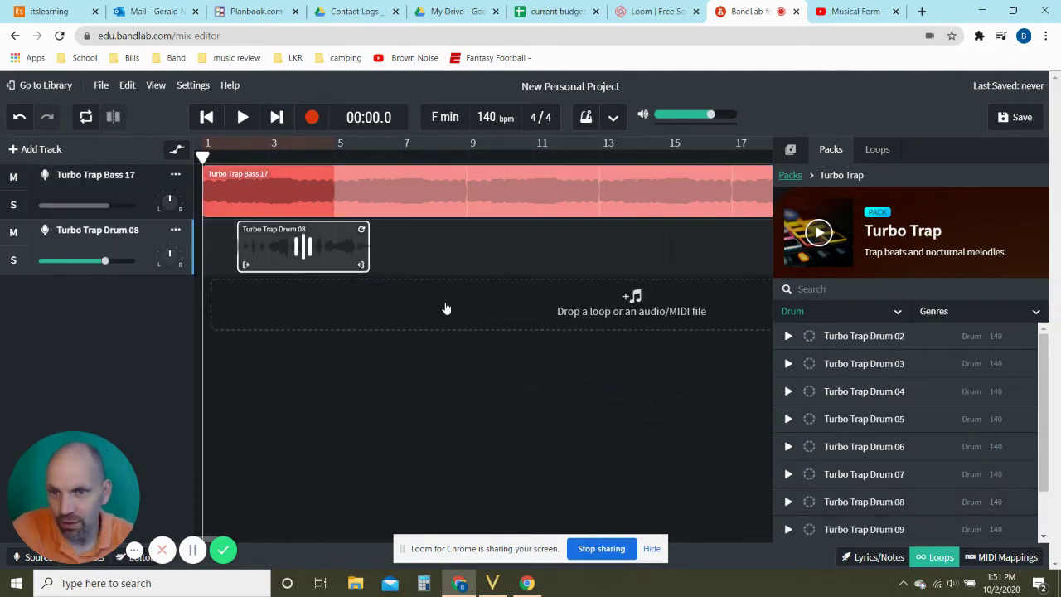
{"action": "left_click_drag", "start_coordinate": [329, 246], "coordinate": [256, 244]}
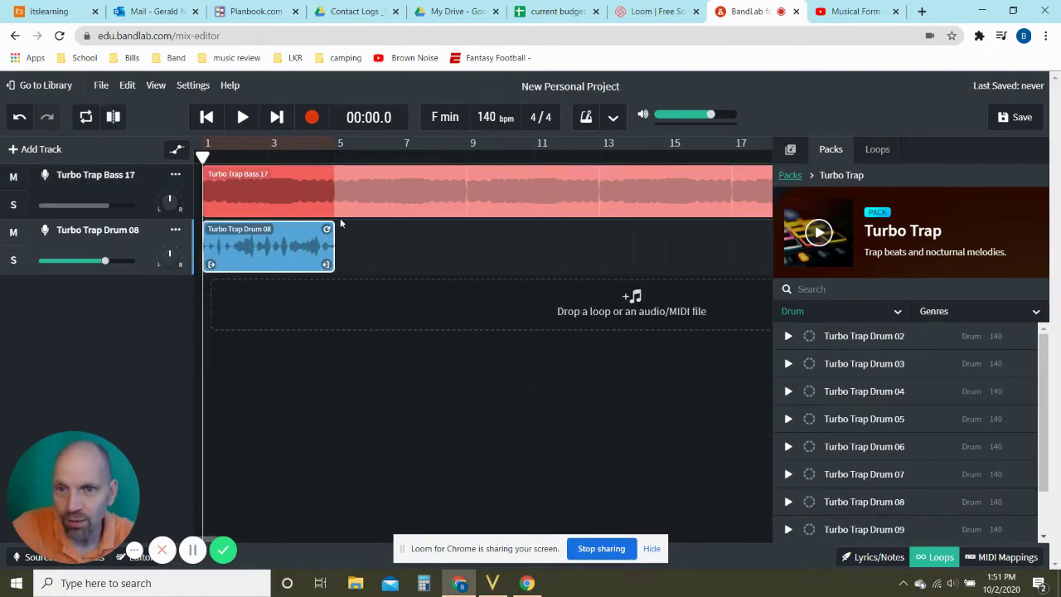
{"action": "left_click_drag", "start_coordinate": [334, 229], "coordinate": [549, 261]}
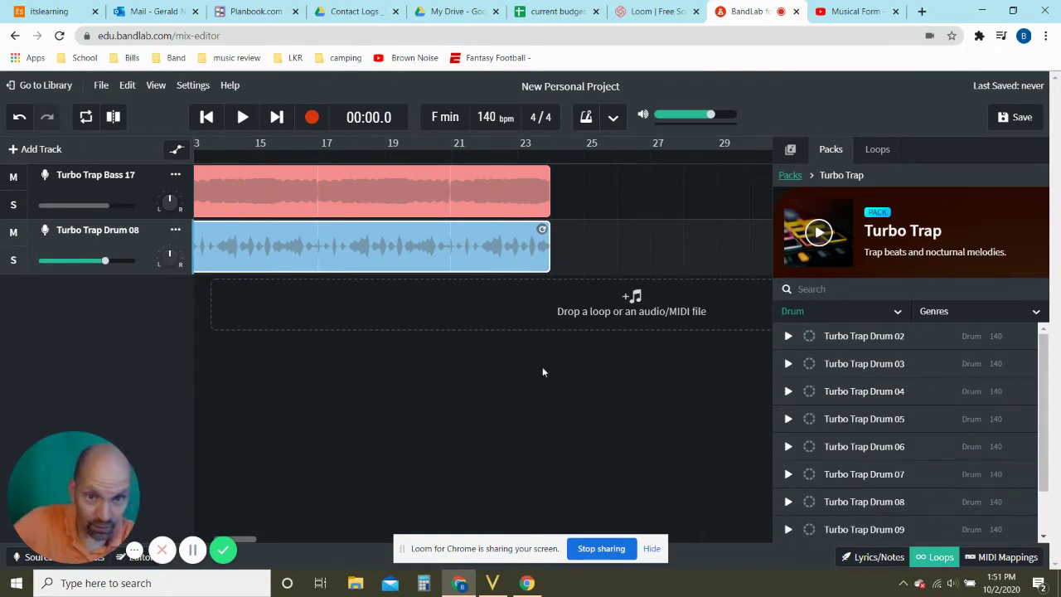
- Play the song from the start, lower the Turbo Trap Bass 17 track's volume to -5.8 dB, and stop playback
{"action": "left_click", "coordinate": [206, 117]}
{"action": "left_click", "coordinate": [240, 117]}
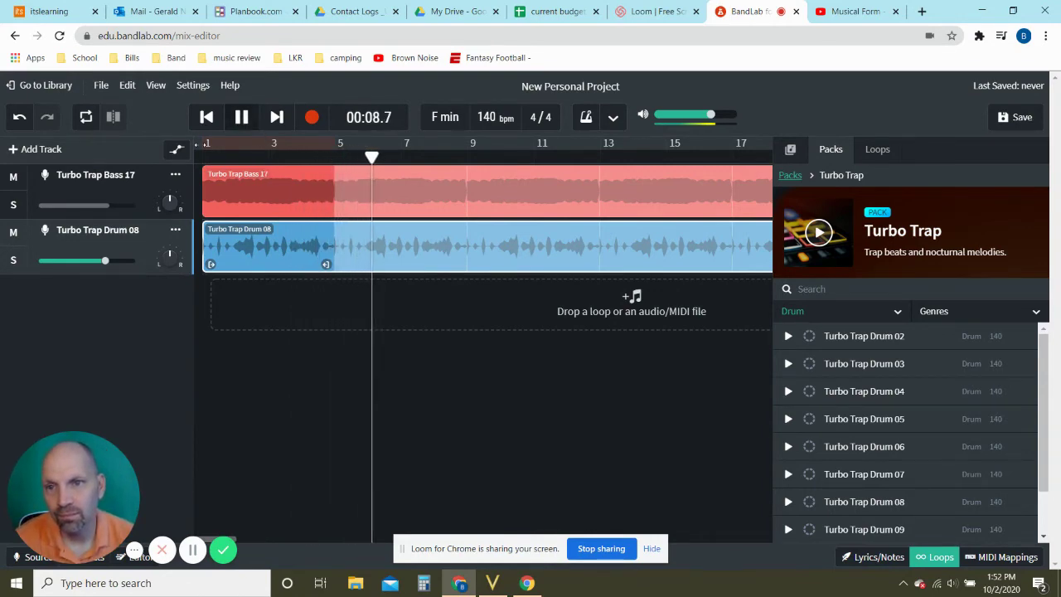
{"action": "mouse_move", "coordinate": [109, 212]}
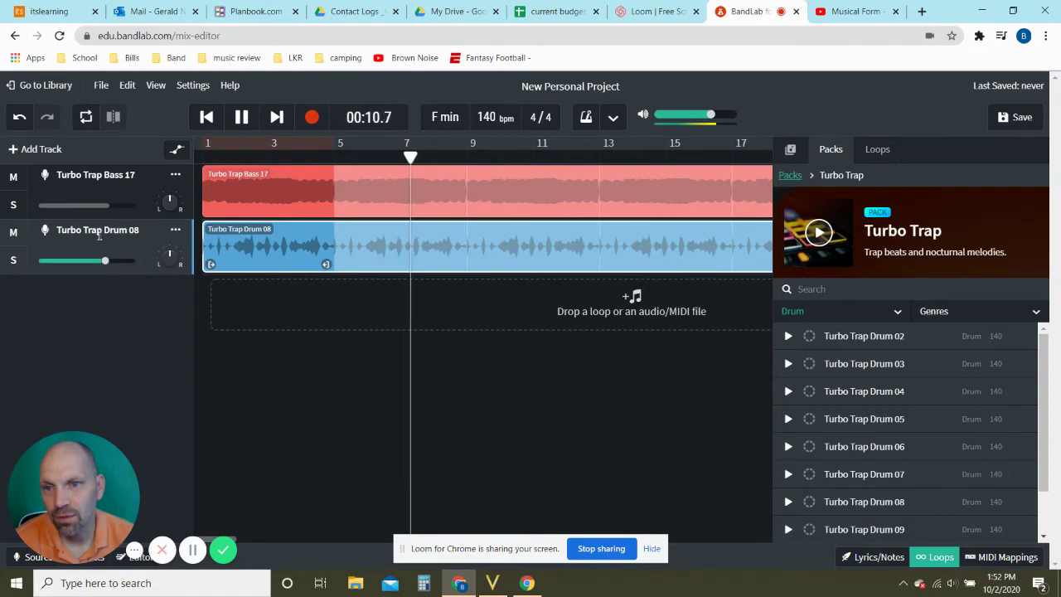
{"action": "left_click_drag", "start_coordinate": [110, 210], "coordinate": [88, 209]}
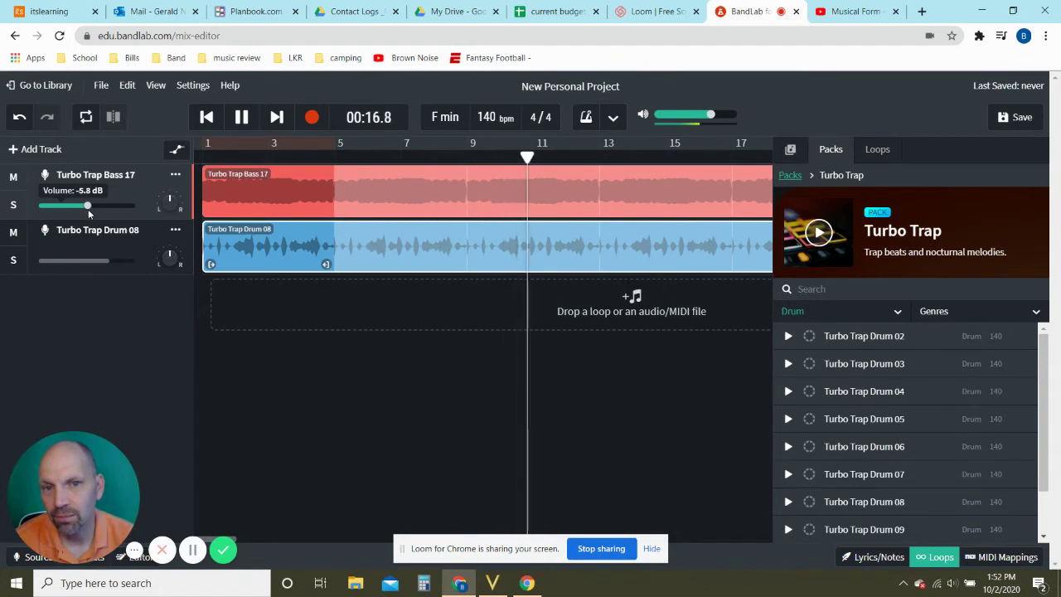
{"action": "left_click", "coordinate": [241, 117]}
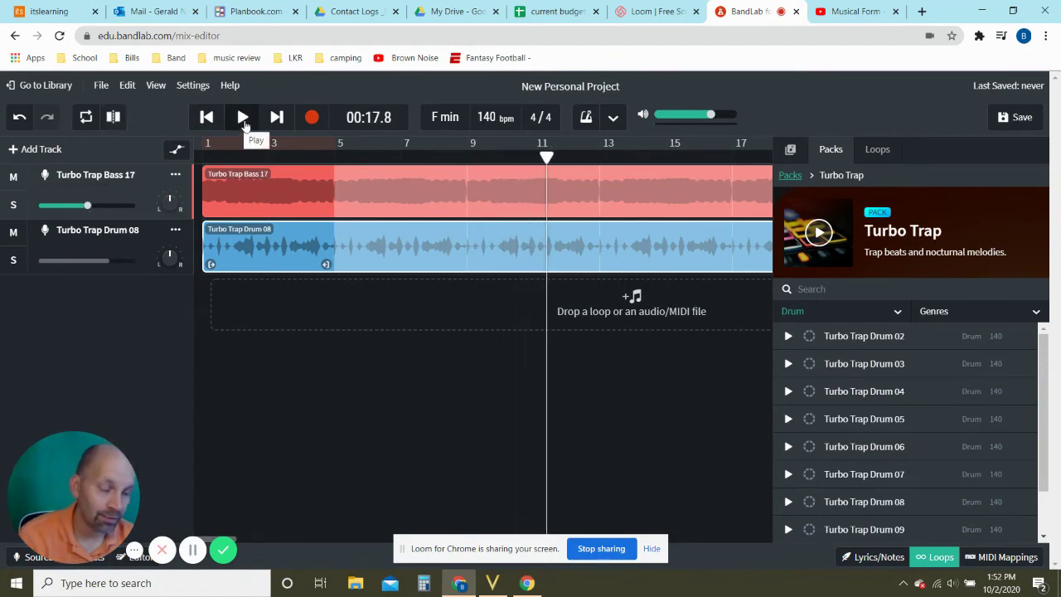
- Filter the Turbo Trap pack to Fx loops and preview Turbo Trap FX 06
{"action": "left_click", "coordinate": [862, 316]}
{"action": "left_click", "coordinate": [797, 383]}
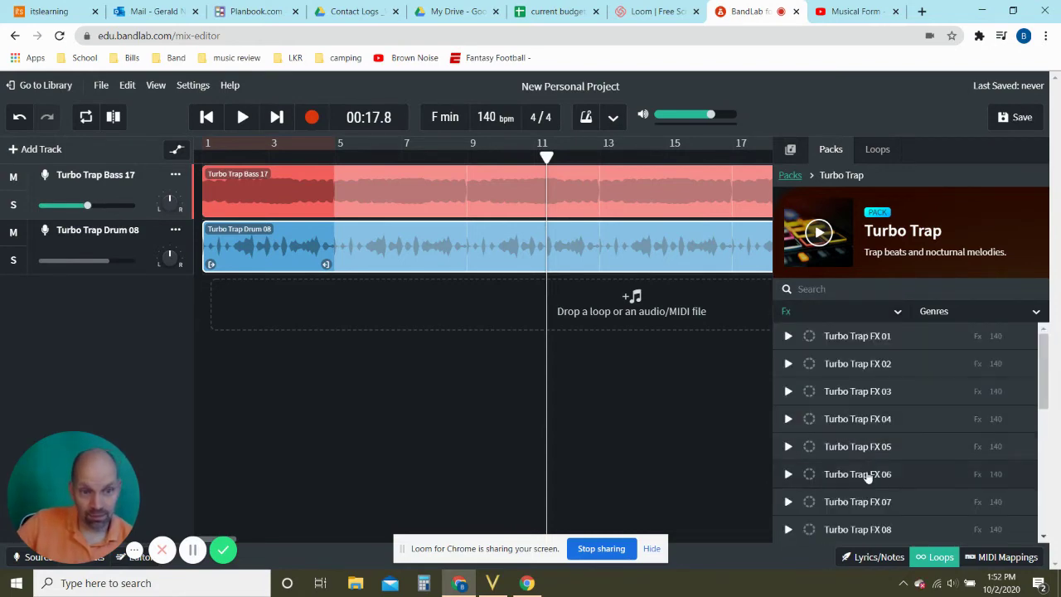
{"action": "left_click", "coordinate": [787, 474]}
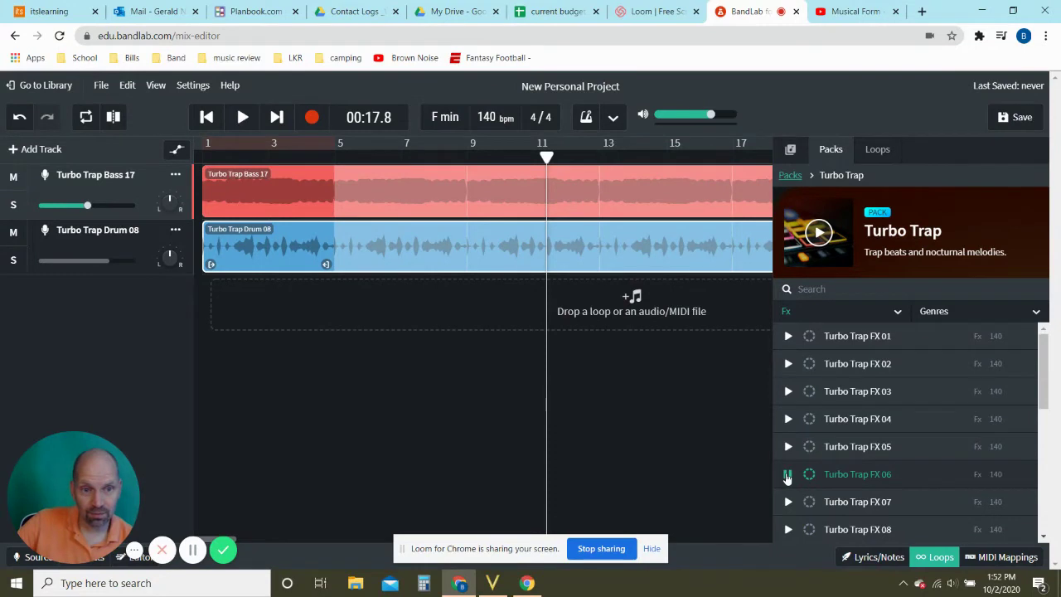
- Preview Turbo Trap FX 09, add it as a third track starting at bar 1, and extend it to match the other regions' end
{"action": "scroll", "coordinate": [791, 489], "scroll_direction": "down", "scroll_amount": 1}
{"action": "left_click", "coordinate": [788, 488]}
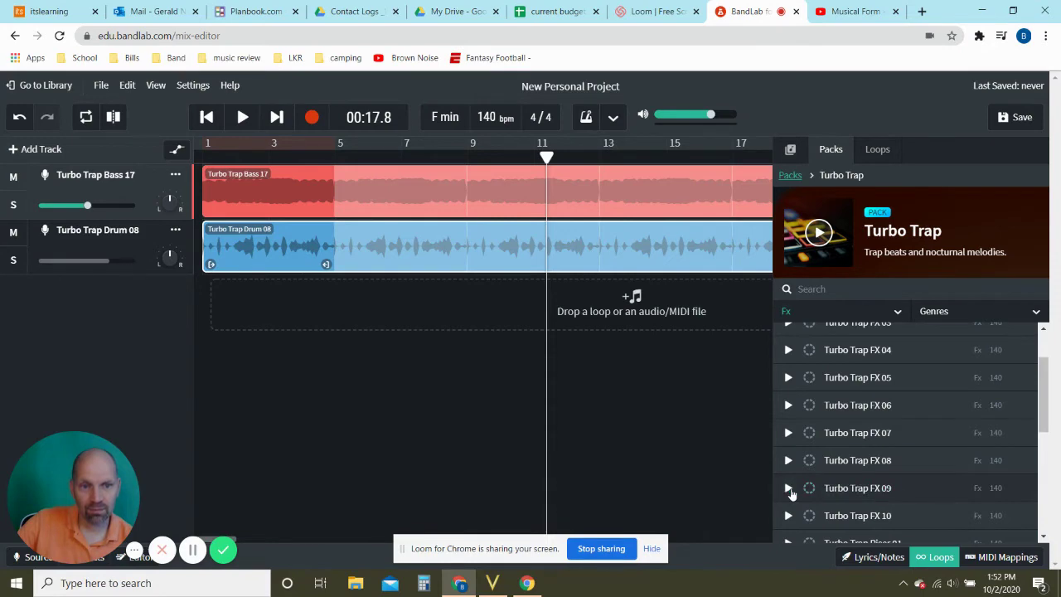
{"action": "left_click", "coordinate": [788, 489]}
{"action": "left_click_drag", "start_coordinate": [834, 490], "coordinate": [276, 286]}
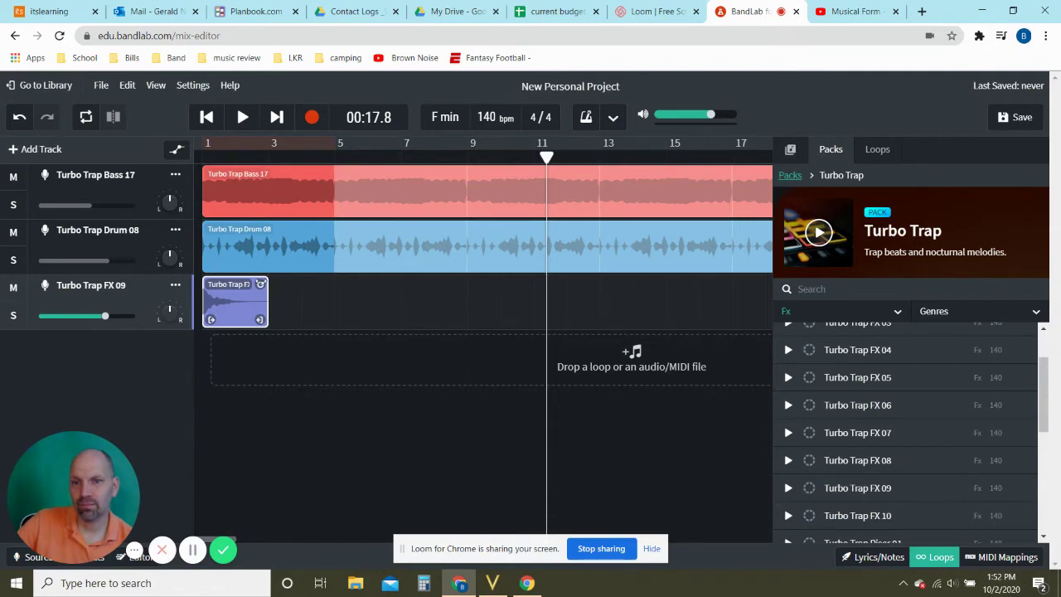
{"action": "left_click_drag", "start_coordinate": [261, 284], "coordinate": [455, 306]}
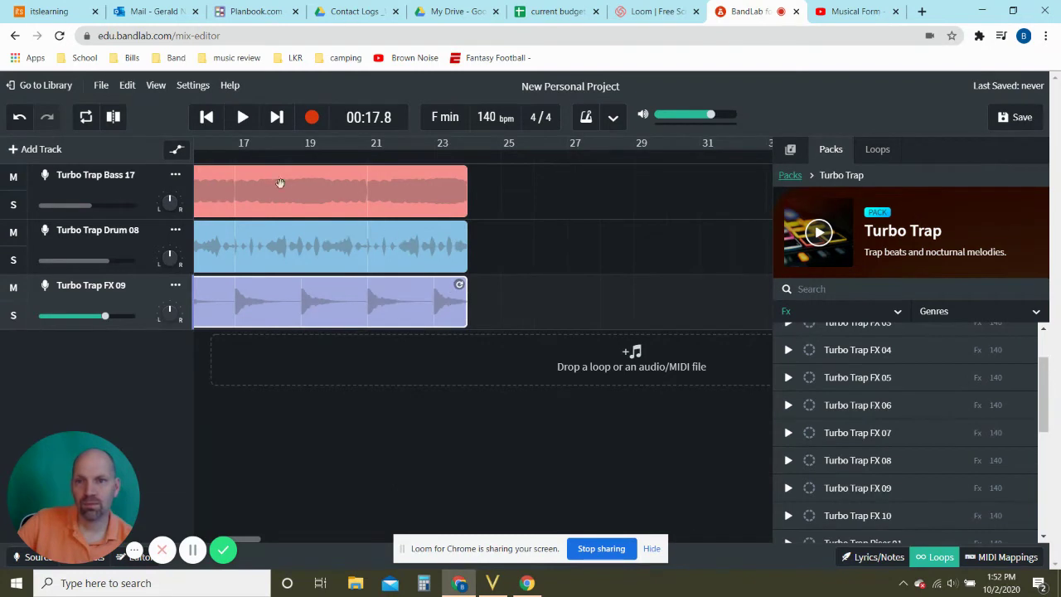
- Play the song from the start, hide the loop library, and stop playback near bar 23
{"action": "left_click", "coordinate": [206, 117]}
{"action": "left_click", "coordinate": [241, 117]}
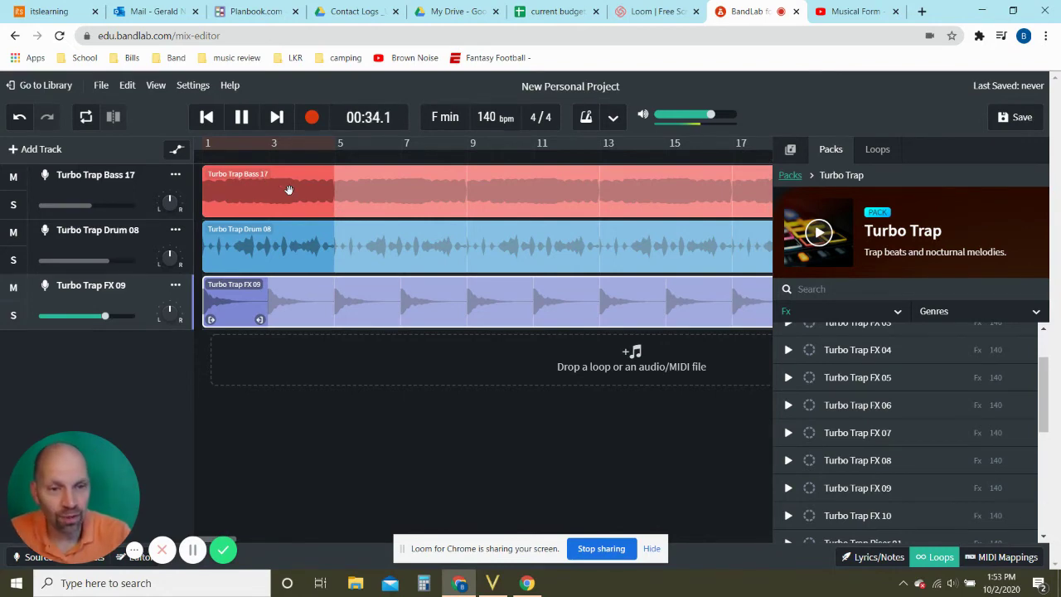
{"action": "left_click", "coordinate": [935, 557]}
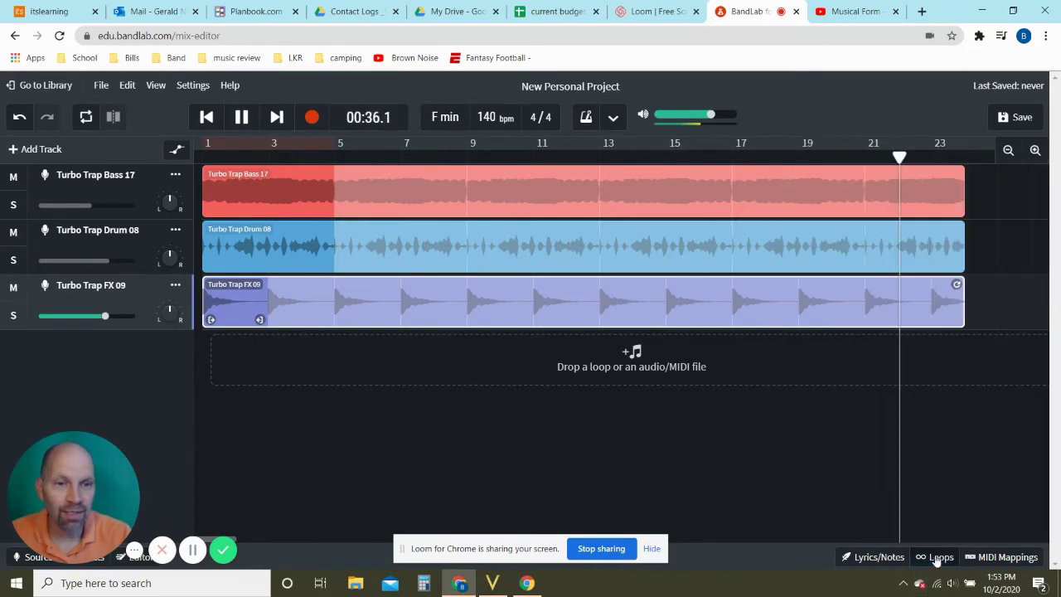
{"action": "left_click", "coordinate": [241, 117]}
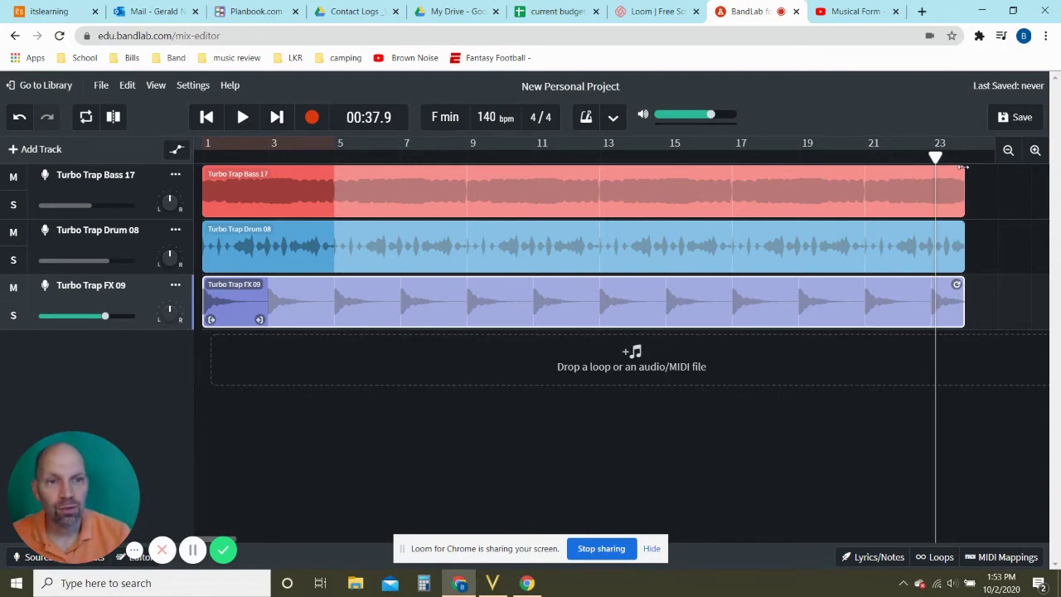
- Shorten the Turbo Trap Bass 17, Drum 08 and FX 09 regions so that all three end at bar 9
{"action": "left_click_drag", "start_coordinate": [962, 166], "coordinate": [466, 207]}
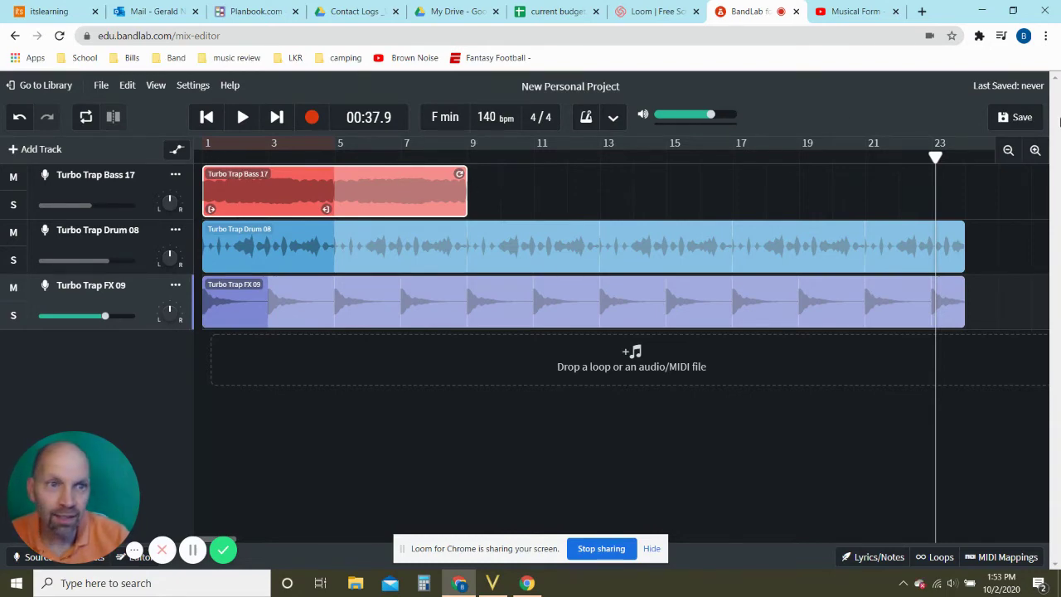
{"action": "left_click", "coordinate": [1035, 150]}
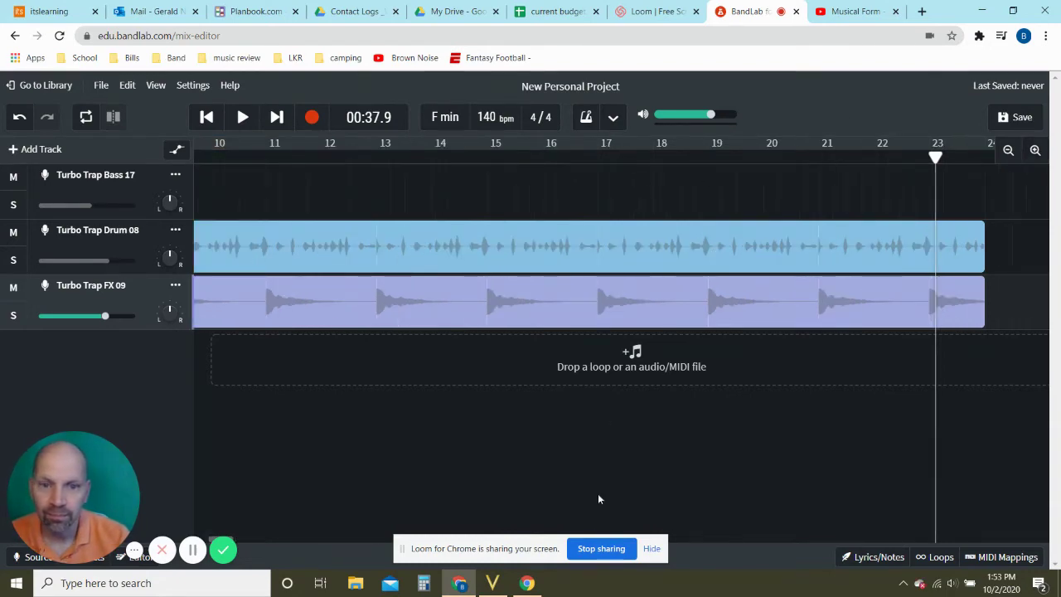
{"action": "left_click", "coordinate": [650, 550]}
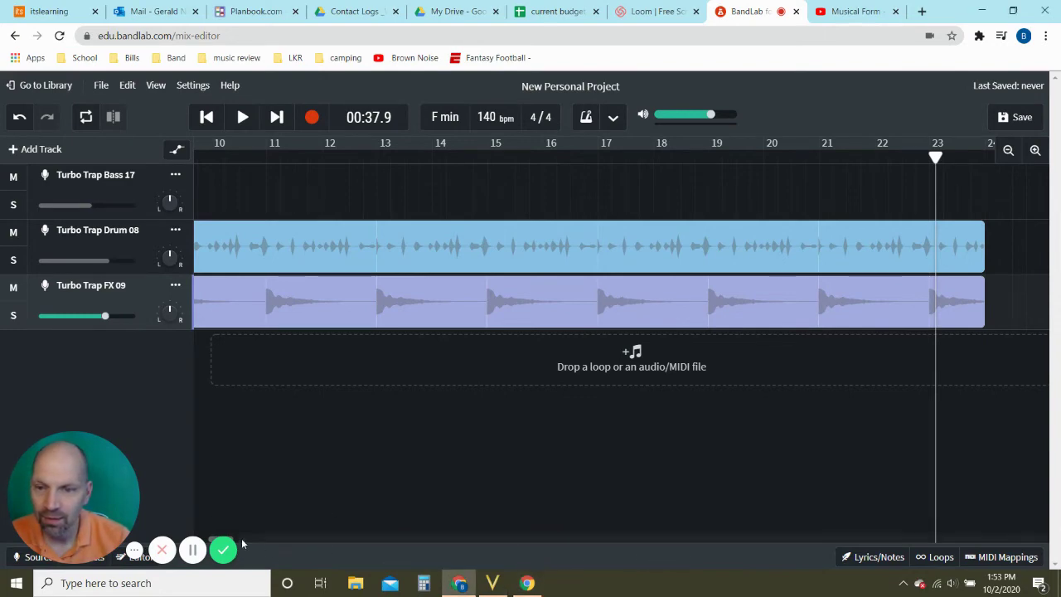
{"action": "mouse_move", "coordinate": [72, 496]}
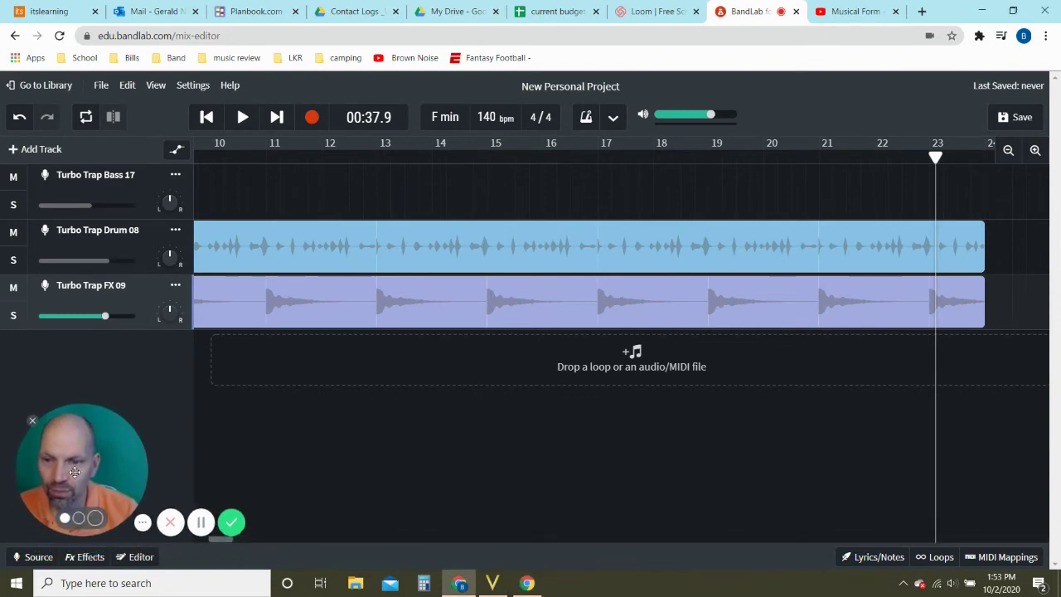
{"action": "left_click_drag", "start_coordinate": [229, 539], "coordinate": [206, 539]}
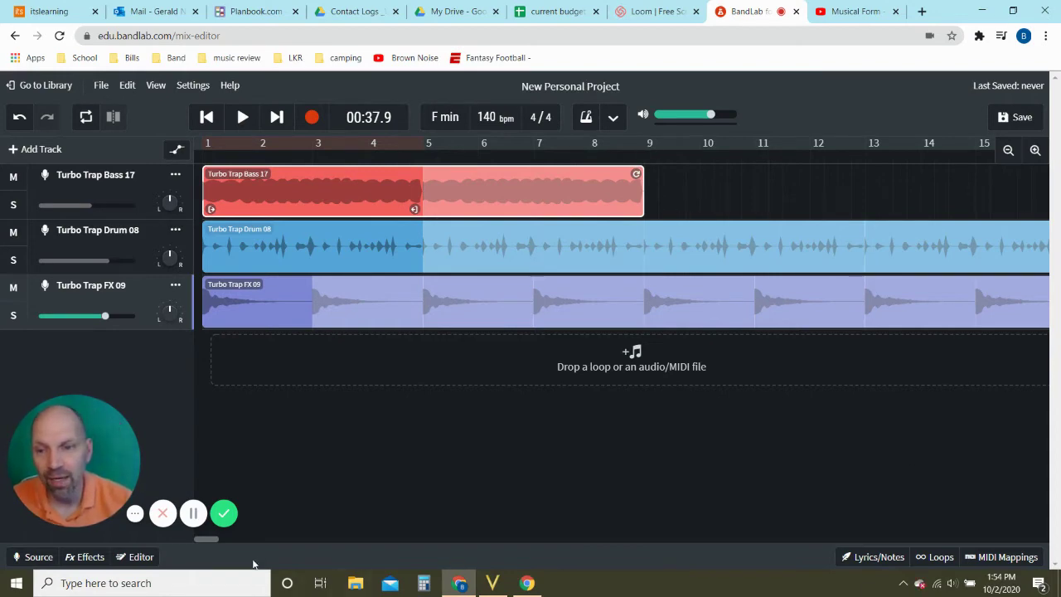
{"action": "left_click", "coordinate": [1008, 150]}
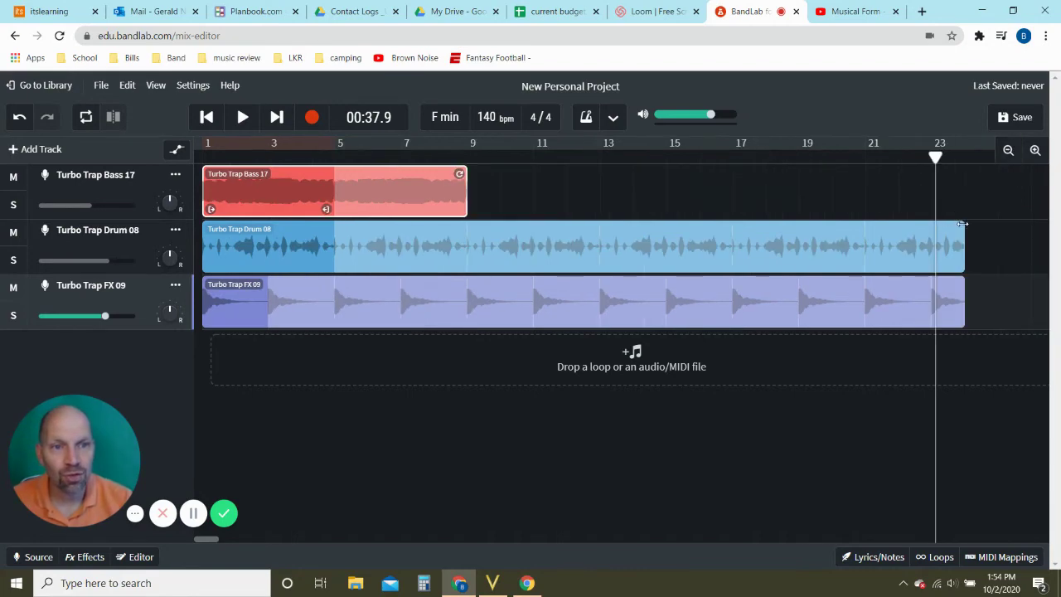
{"action": "left_click_drag", "start_coordinate": [962, 223], "coordinate": [459, 224]}
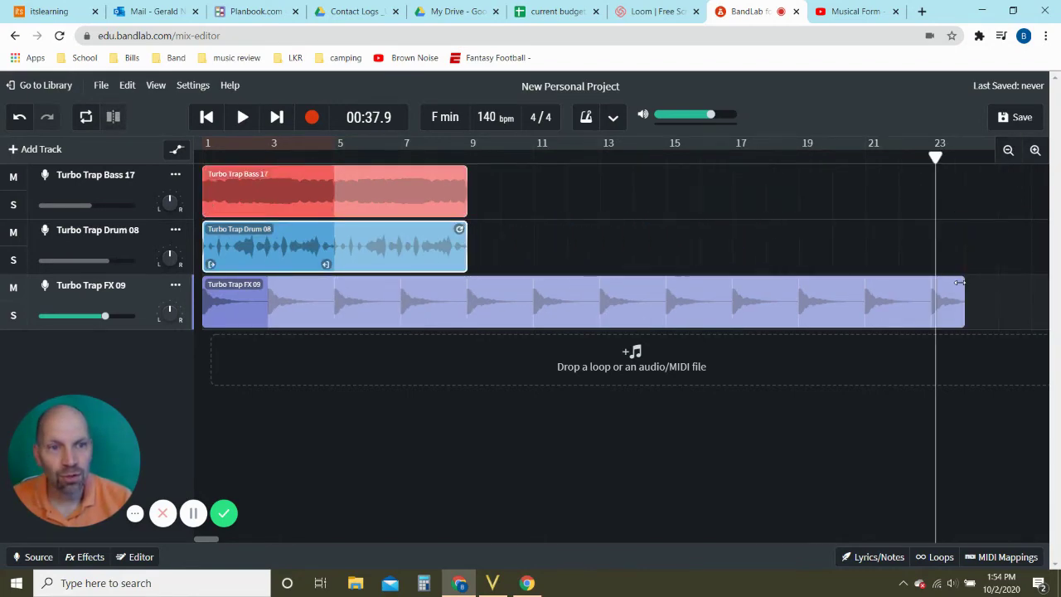
{"action": "left_click_drag", "start_coordinate": [959, 283], "coordinate": [459, 313]}
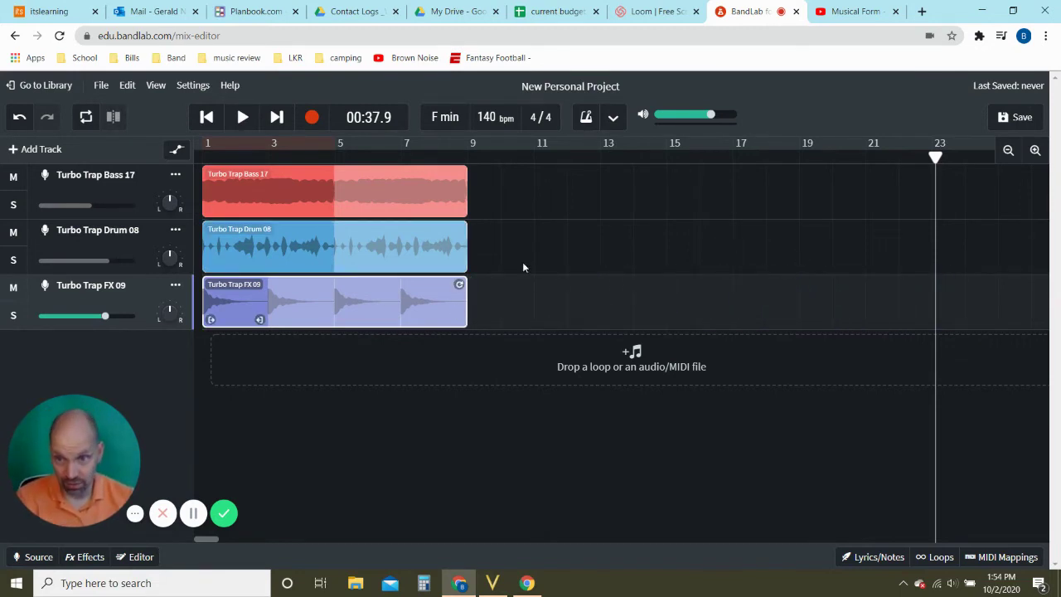
- Show the loop library again, filter the Turbo Trap pack to Bass loops, and preview Turbo Trap Bass 05
{"action": "left_click", "coordinate": [942, 560]}
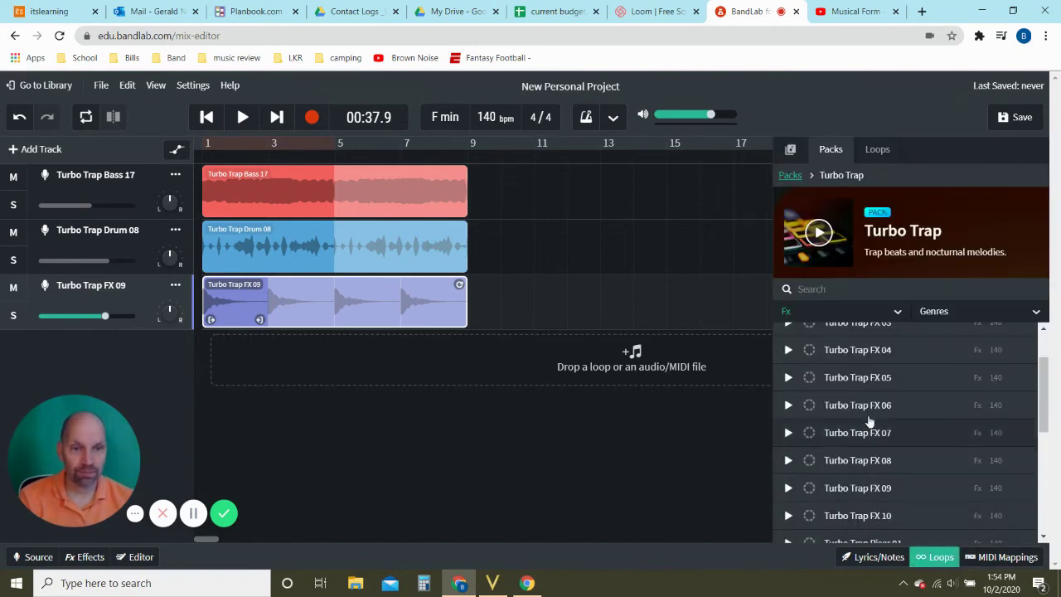
{"action": "left_click", "coordinate": [844, 313]}
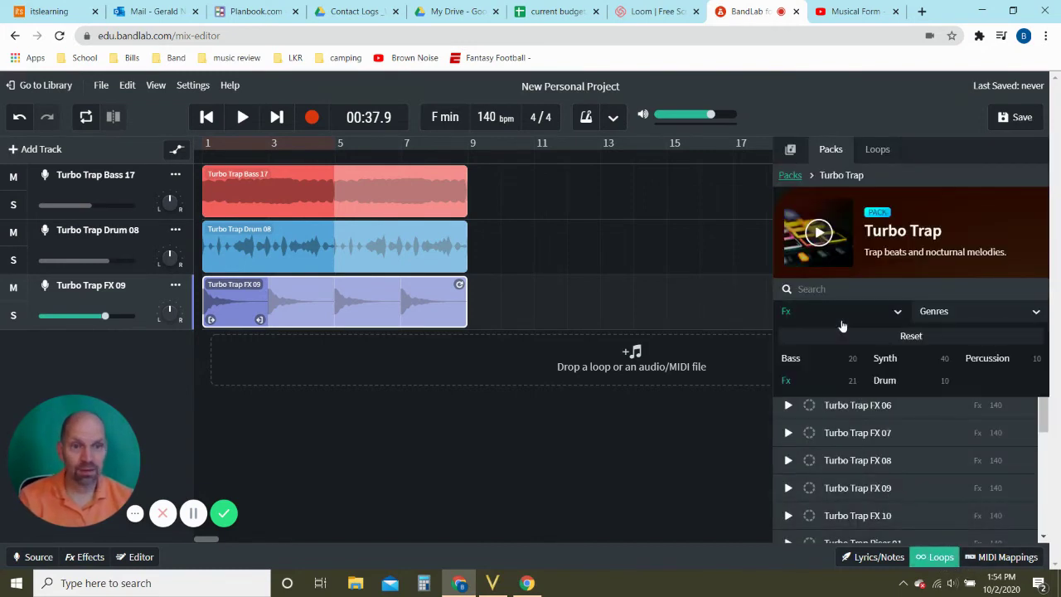
{"action": "left_click", "coordinate": [795, 358]}
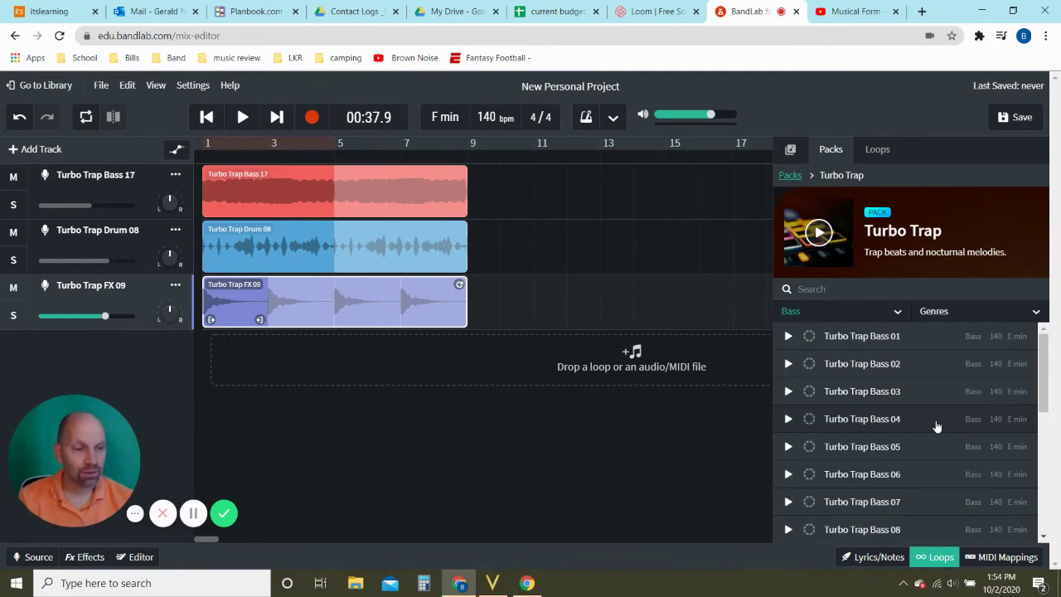
{"action": "left_click", "coordinate": [894, 454]}
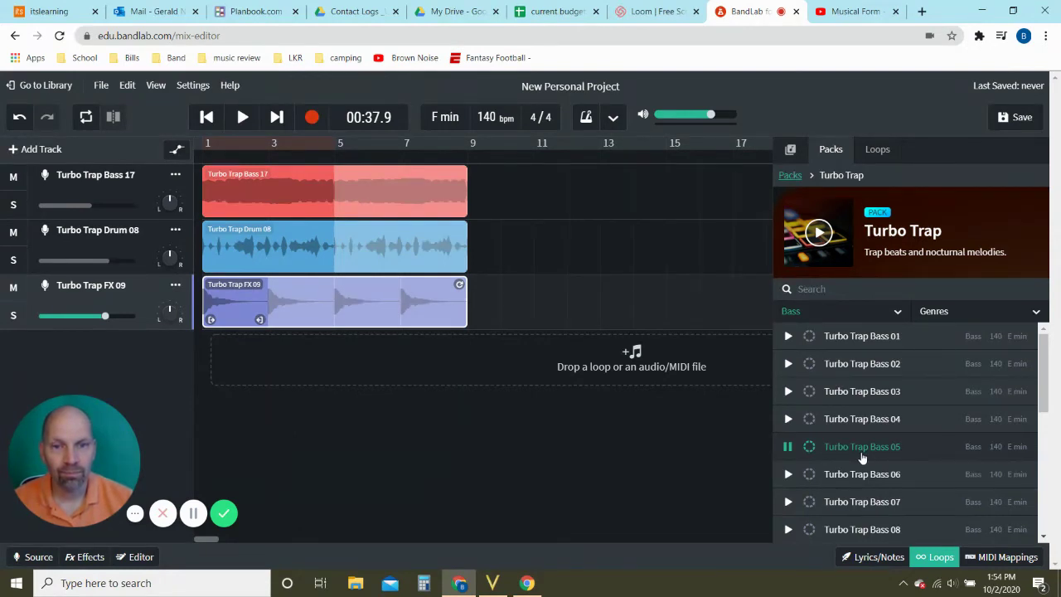
{"action": "left_click", "coordinate": [862, 456]}
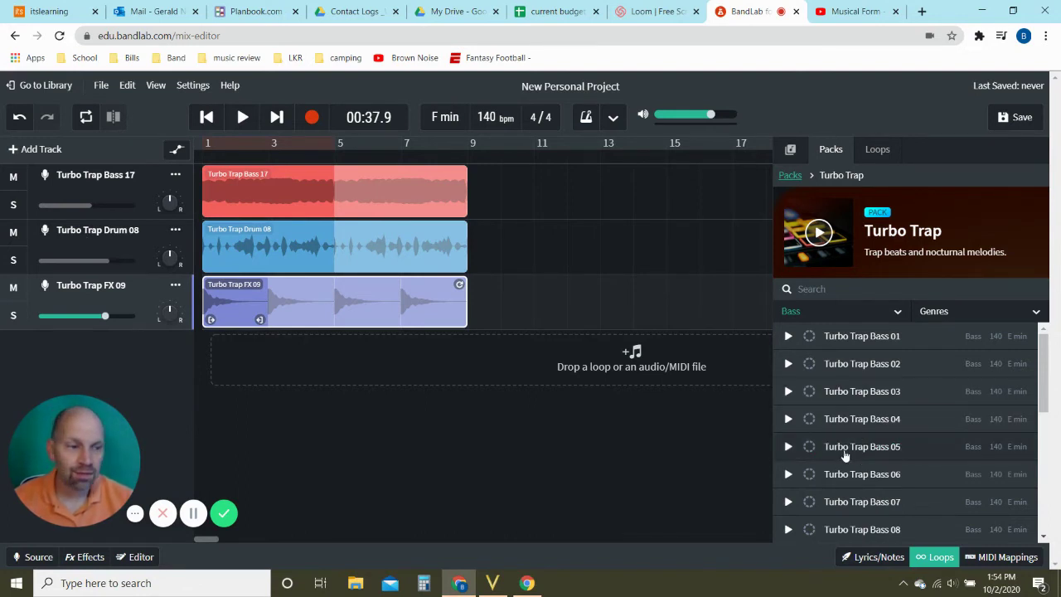
- Add Turbo Trap Bass 05 as a fourth track starting at bar 9 and extend it to bar 17
{"action": "left_click_drag", "start_coordinate": [845, 455], "coordinate": [509, 362]}
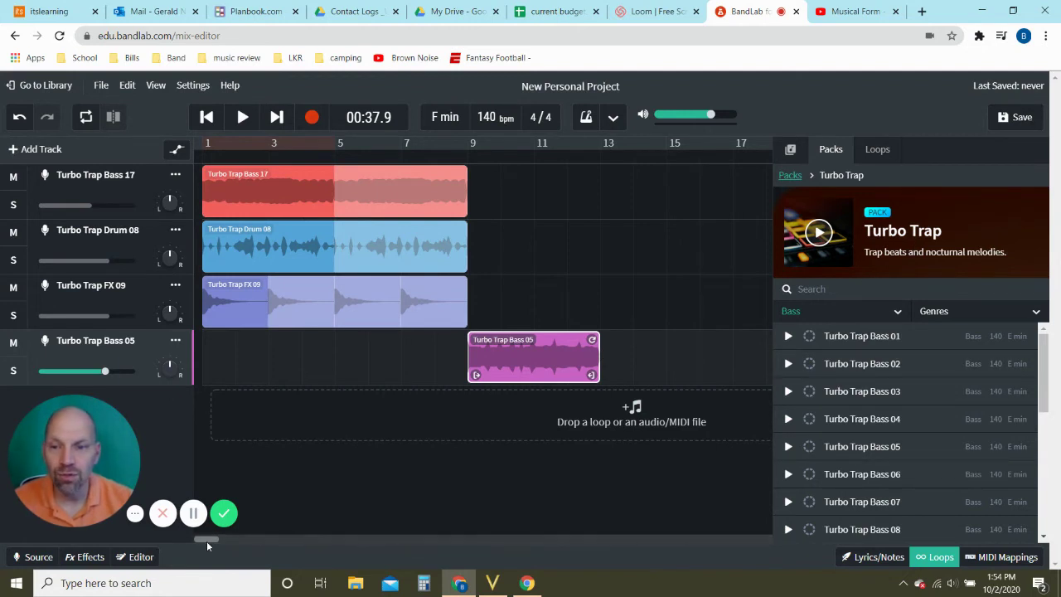
{"action": "scroll", "coordinate": [206, 540], "scroll_direction": "right", "scroll_amount": 1}
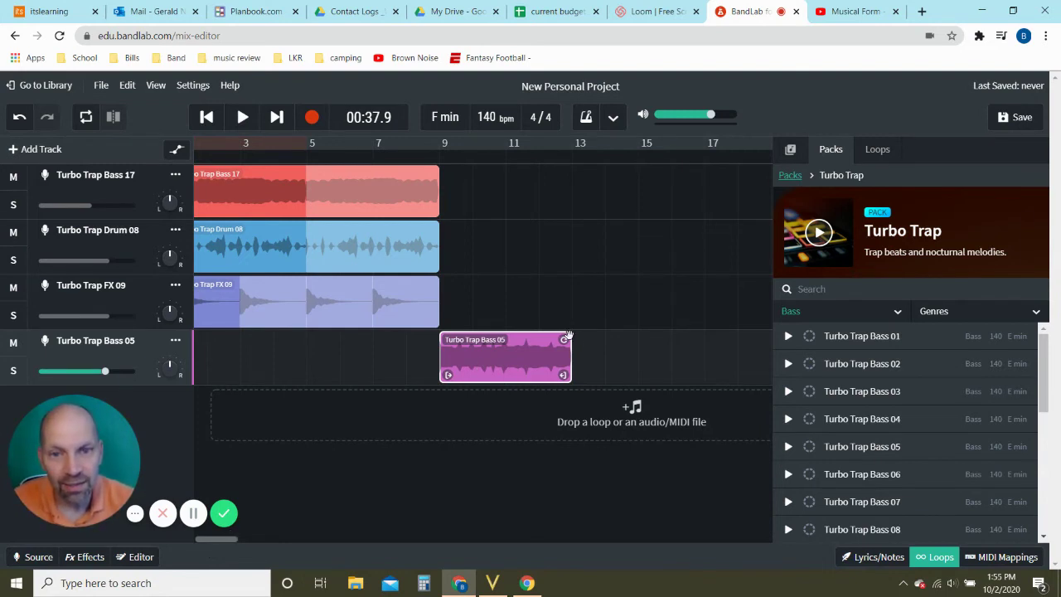
{"action": "left_click_drag", "start_coordinate": [570, 338], "coordinate": [704, 354]}
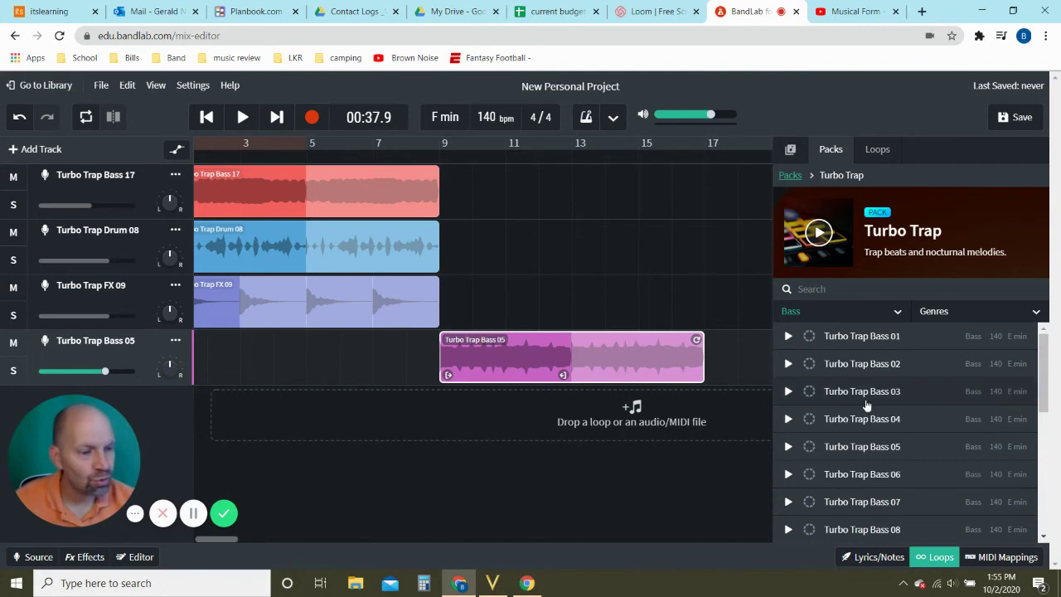
- From the pack's Drum loops, preview Turbo Trap Drum 05, add it as a fifth track at bar 9, and extend it to bar 17
{"action": "left_click", "coordinate": [826, 314]}
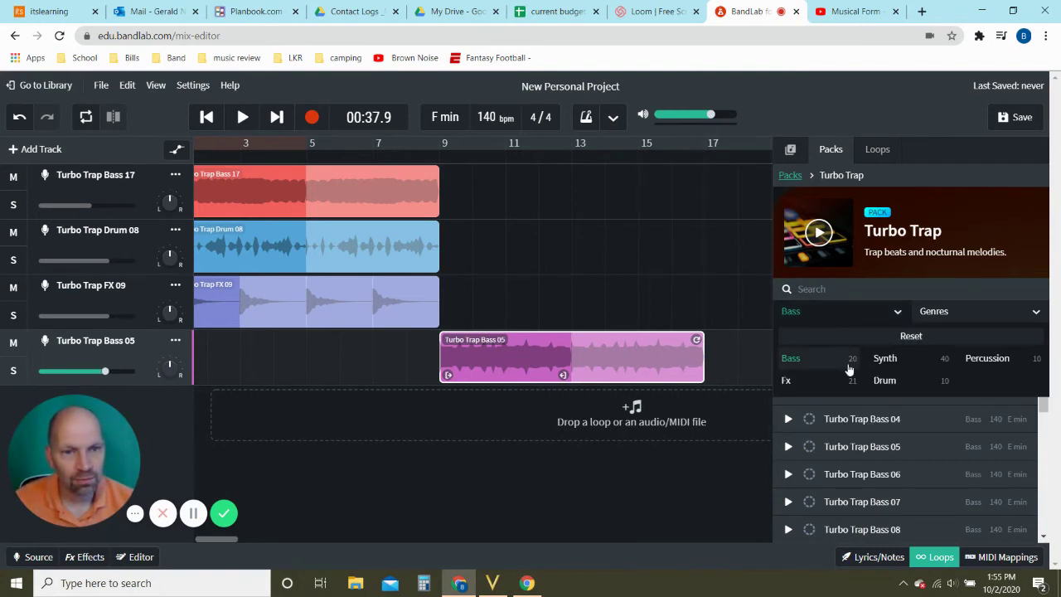
{"action": "left_click", "coordinate": [902, 385]}
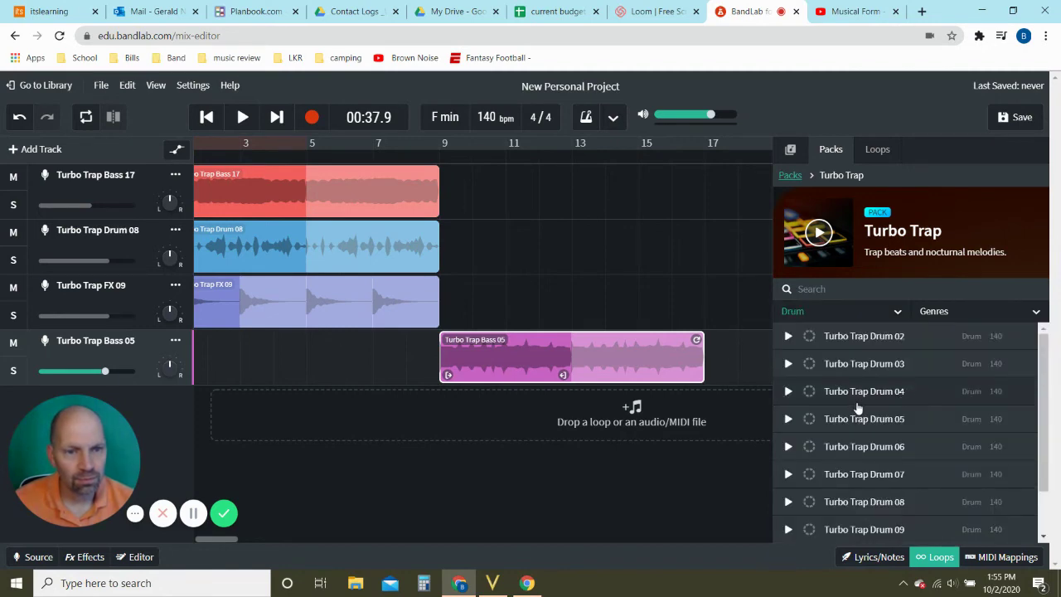
{"action": "left_click", "coordinate": [840, 422]}
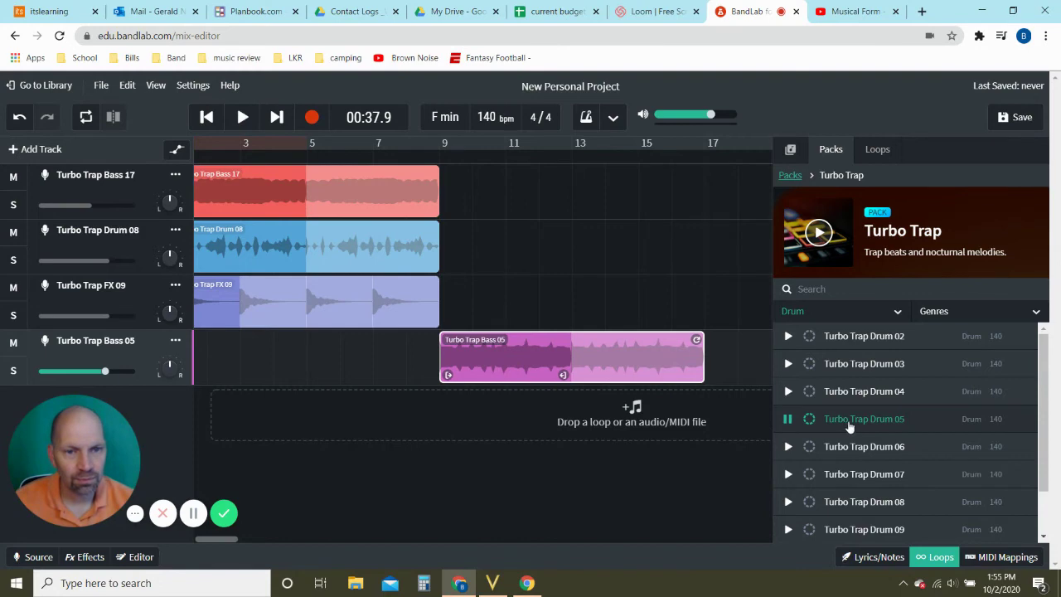
{"action": "left_click_drag", "start_coordinate": [850, 426], "coordinate": [485, 419]}
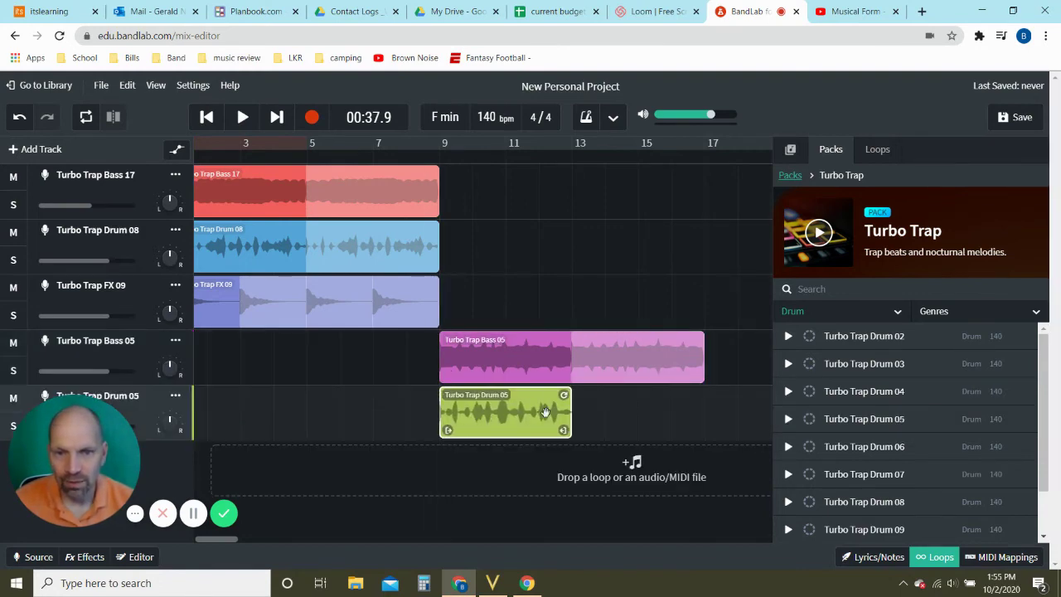
{"action": "left_click_drag", "start_coordinate": [565, 396], "coordinate": [698, 409]}
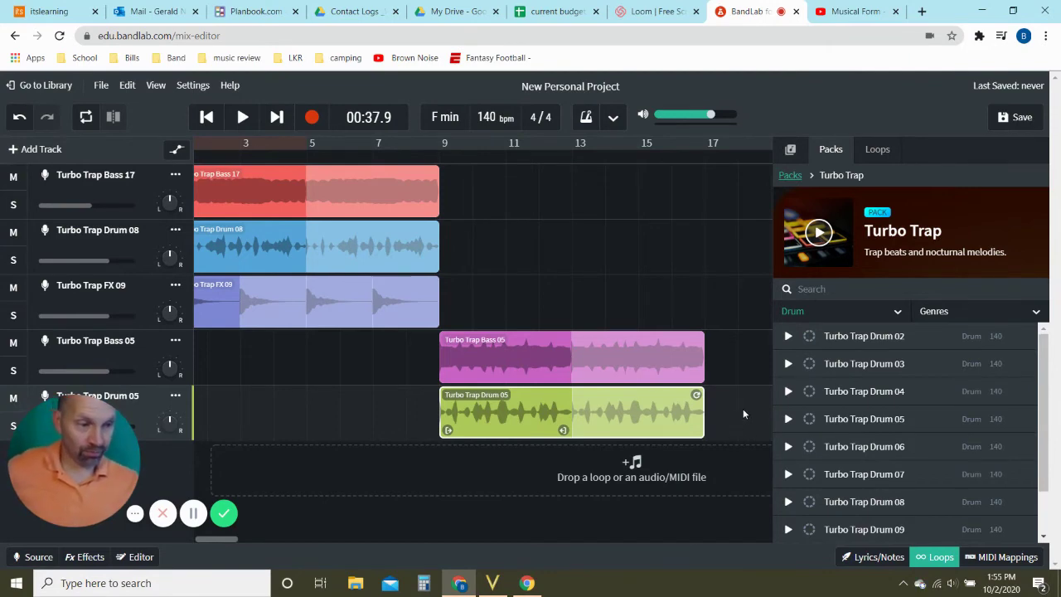
- Filter the Turbo Trap pack to Synth loops and look through the list
{"action": "left_click", "coordinate": [859, 320]}
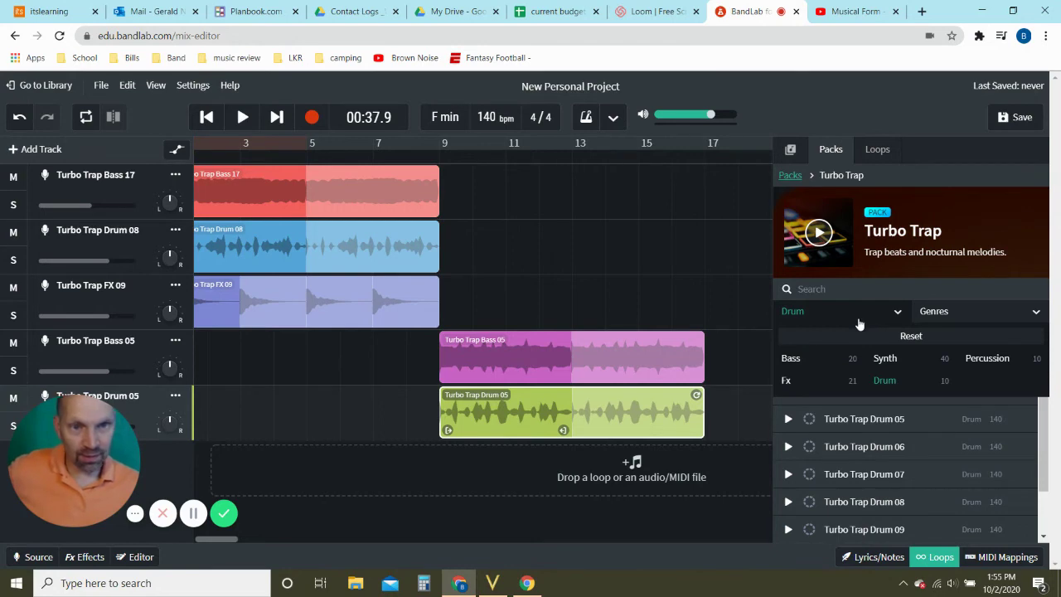
{"action": "left_click", "coordinate": [902, 358]}
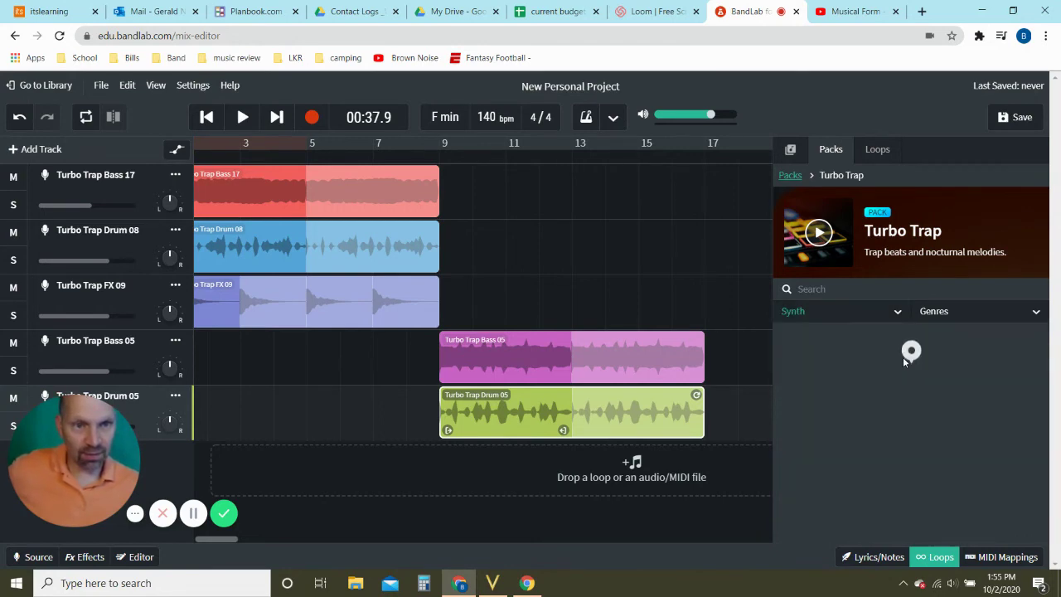
{"action": "scroll", "coordinate": [917, 413], "scroll_direction": "down", "scroll_amount": 3}
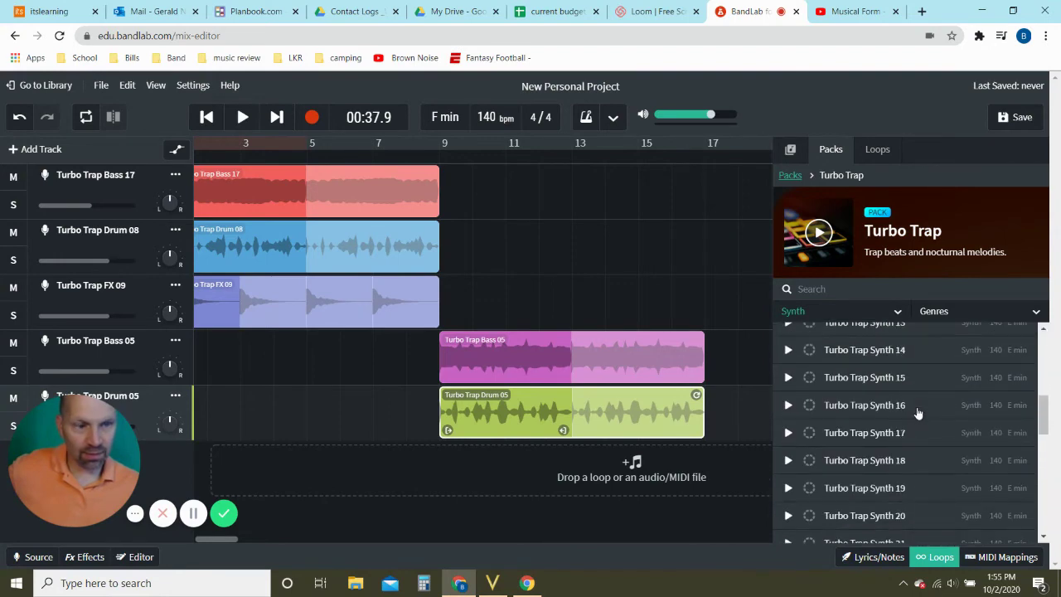
{"action": "scroll", "coordinate": [916, 406], "scroll_direction": "up", "scroll_amount": 5}
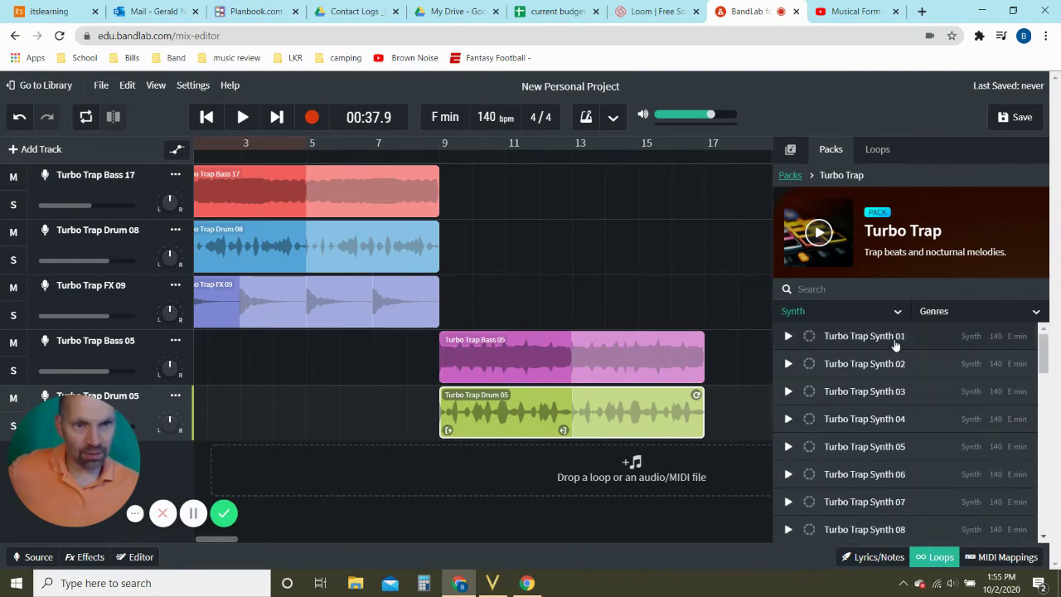
- From the pack's Fx loops, preview Turbo Trap FX 03, add it as a sixth track at bar 9, and extend it to bar 17
{"action": "left_click", "coordinate": [872, 318]}
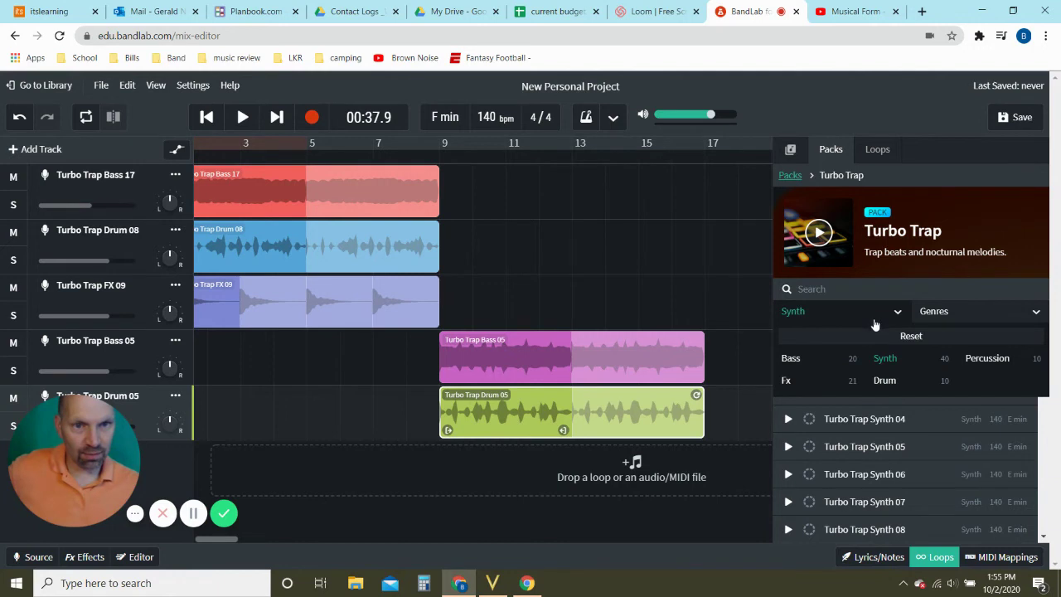
{"action": "left_click", "coordinate": [812, 392]}
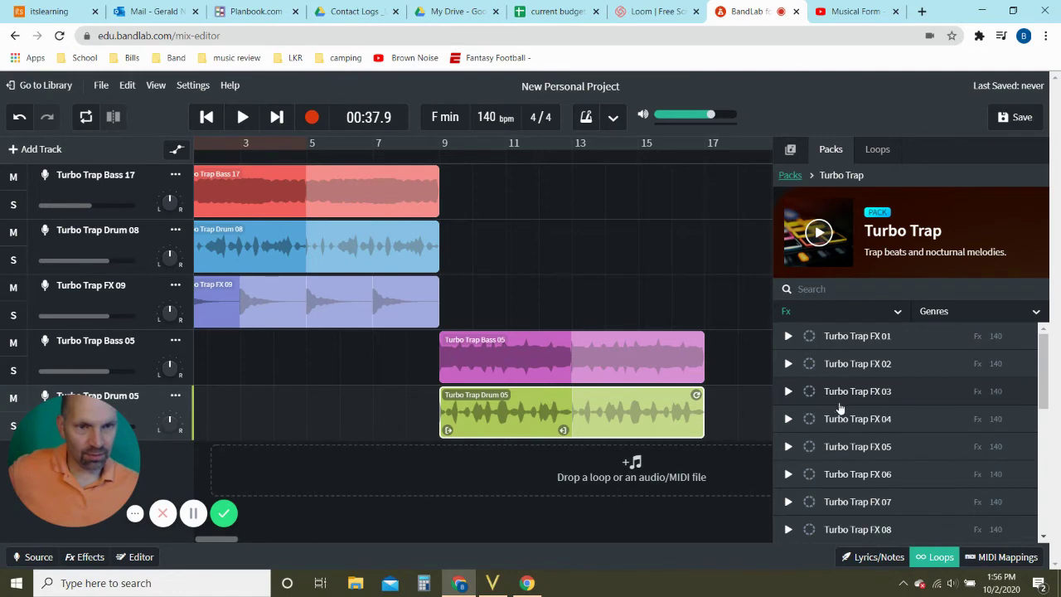
{"action": "left_click", "coordinate": [790, 393]}
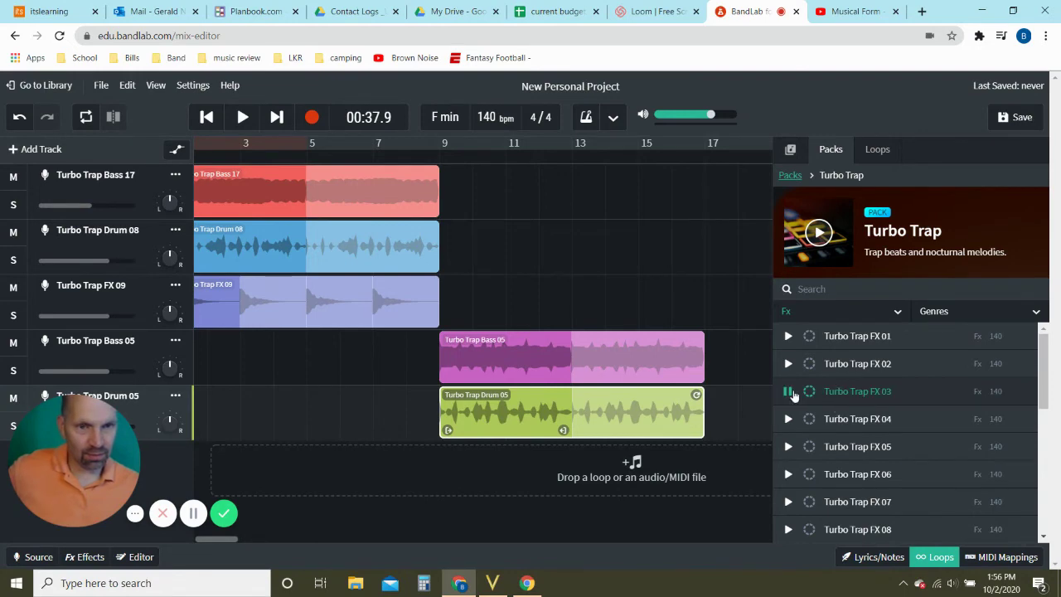
{"action": "left_click_drag", "start_coordinate": [851, 396], "coordinate": [446, 472]}
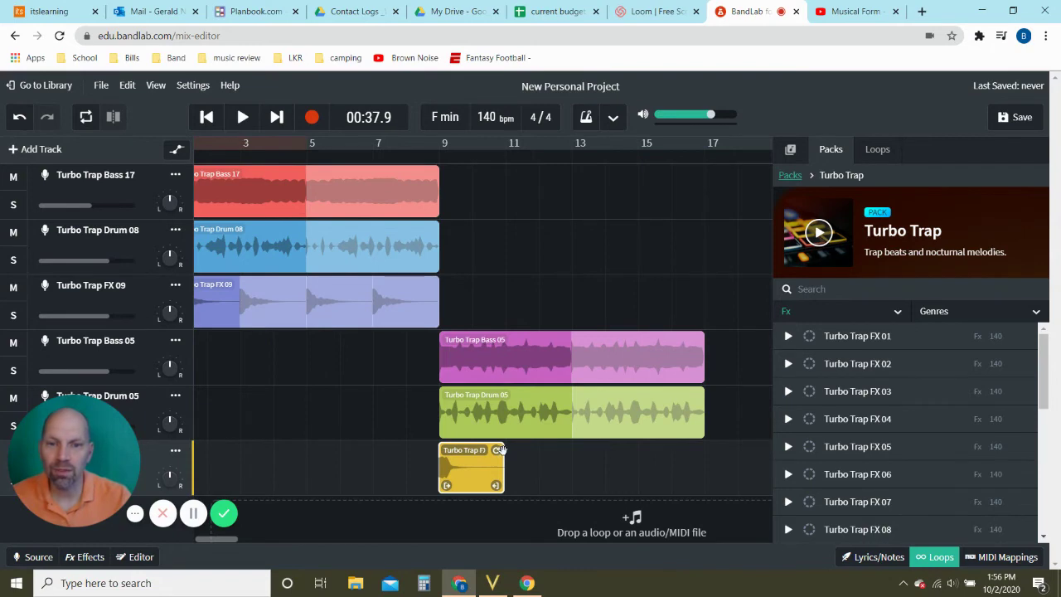
{"action": "left_click_drag", "start_coordinate": [497, 450], "coordinate": [701, 450]}
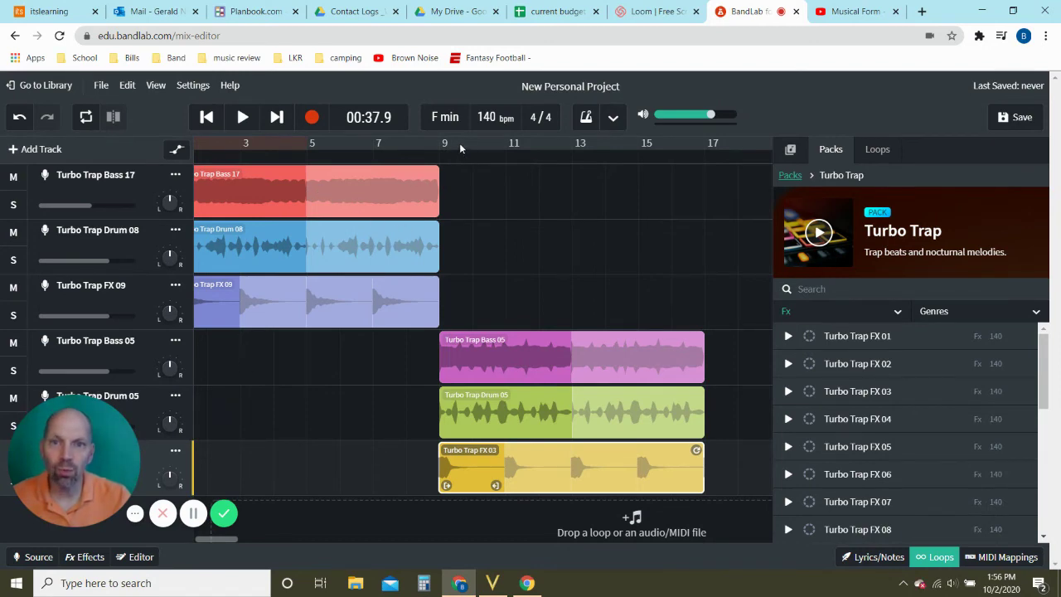
- Set the cycle region to bars 9 through 17 and play back the second section
{"action": "left_click", "coordinate": [500, 207]}
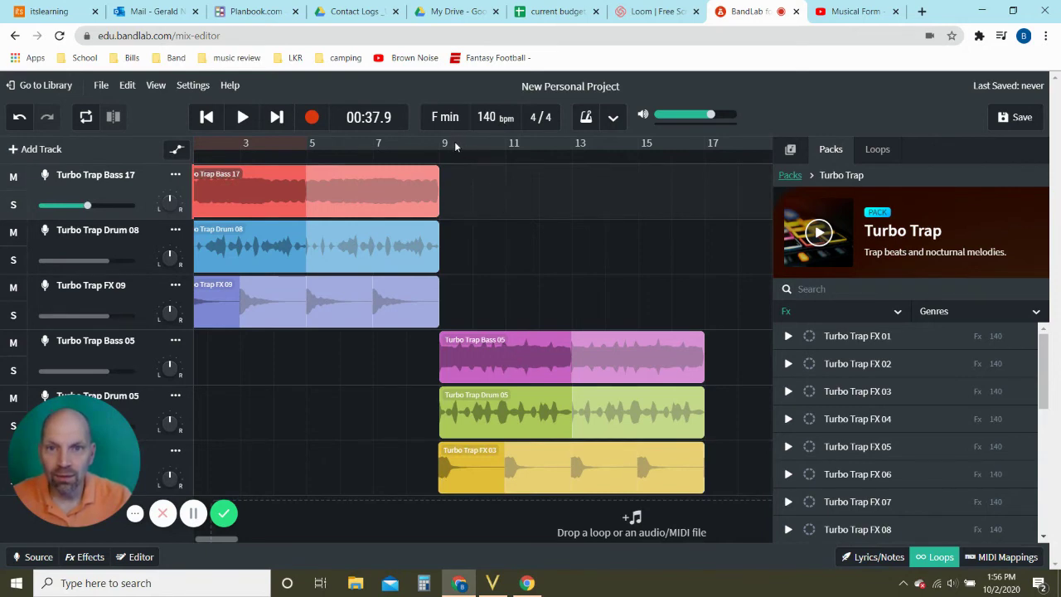
{"action": "left_click_drag", "start_coordinate": [455, 147], "coordinate": [441, 145]}
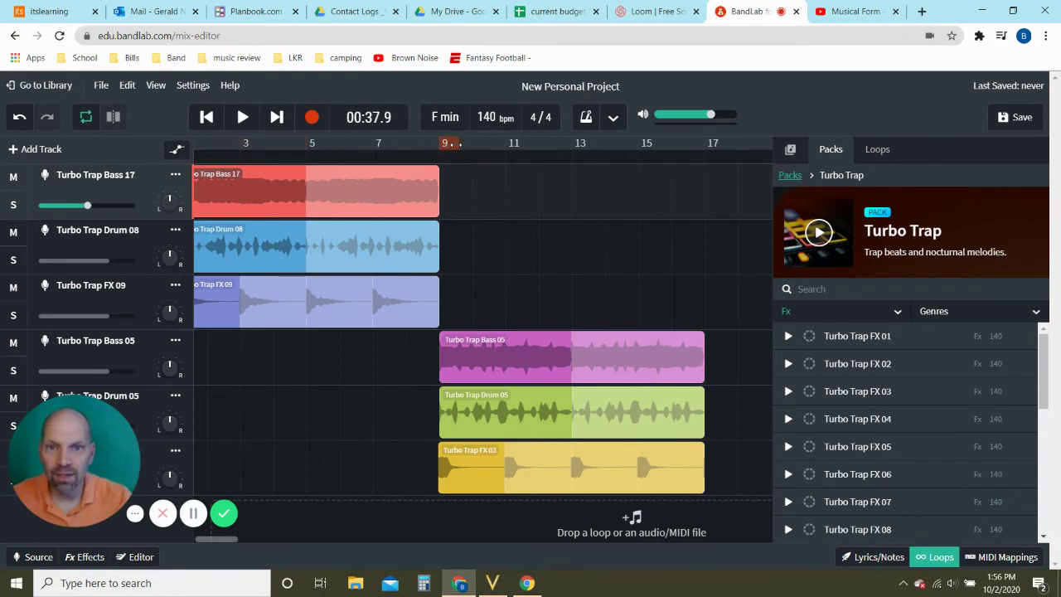
{"action": "left_click_drag", "start_coordinate": [448, 143], "coordinate": [706, 147]}
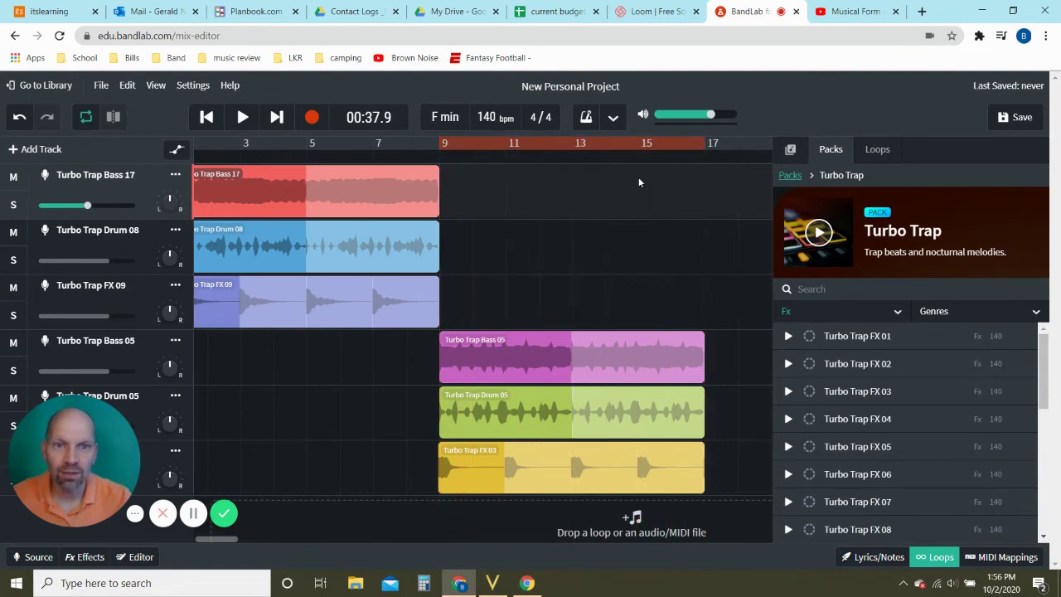
{"action": "left_click", "coordinate": [242, 117]}
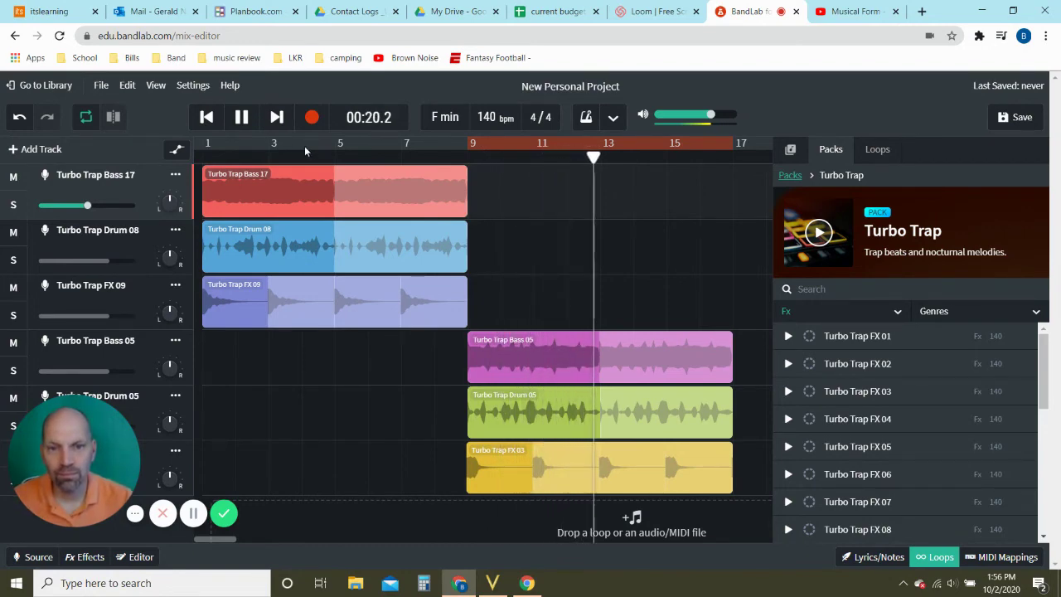
{"action": "left_click", "coordinate": [242, 120]}
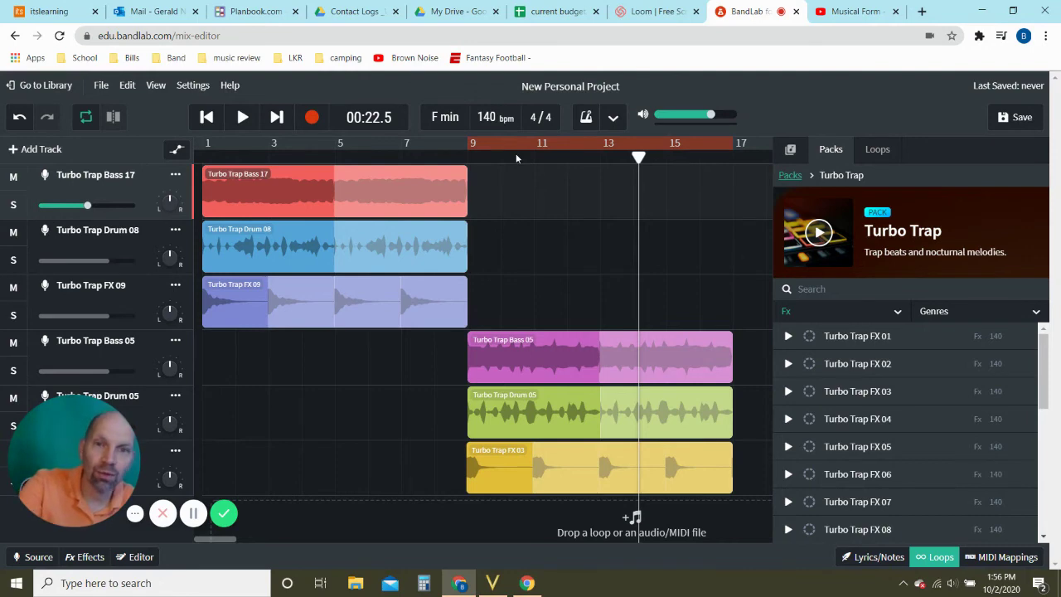
- Turn off the cycle region and play the song from the beginning through the end of the second section
{"action": "left_click", "coordinate": [572, 146]}
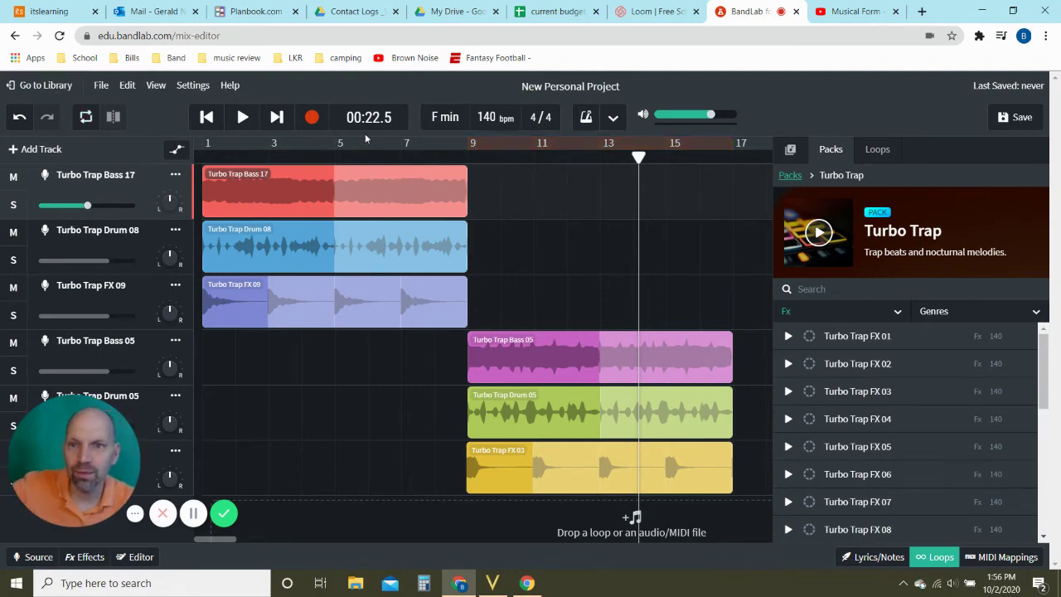
{"action": "left_click", "coordinate": [209, 117]}
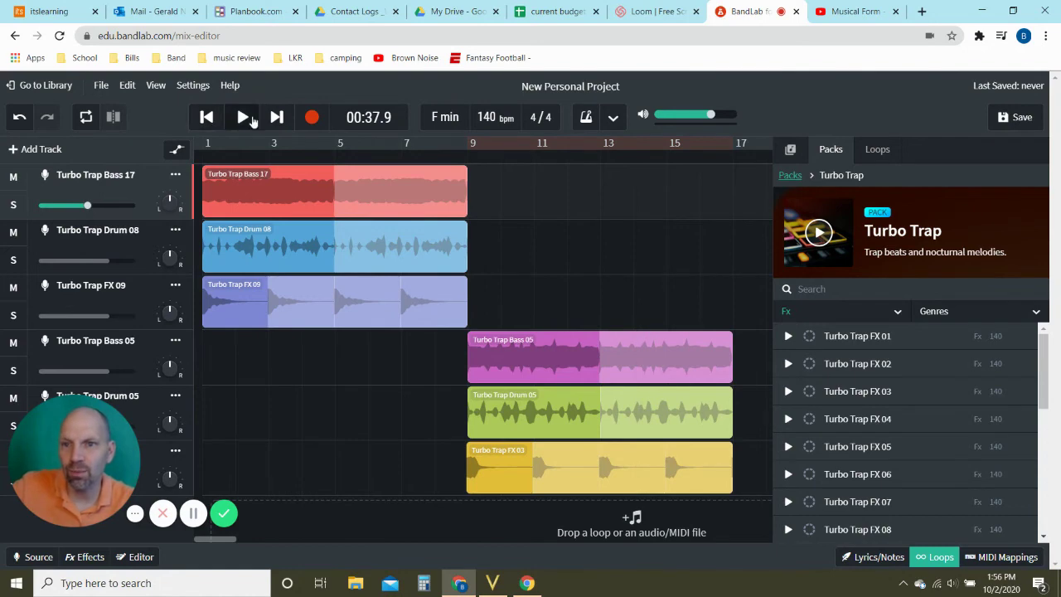
{"action": "left_click", "coordinate": [243, 118]}
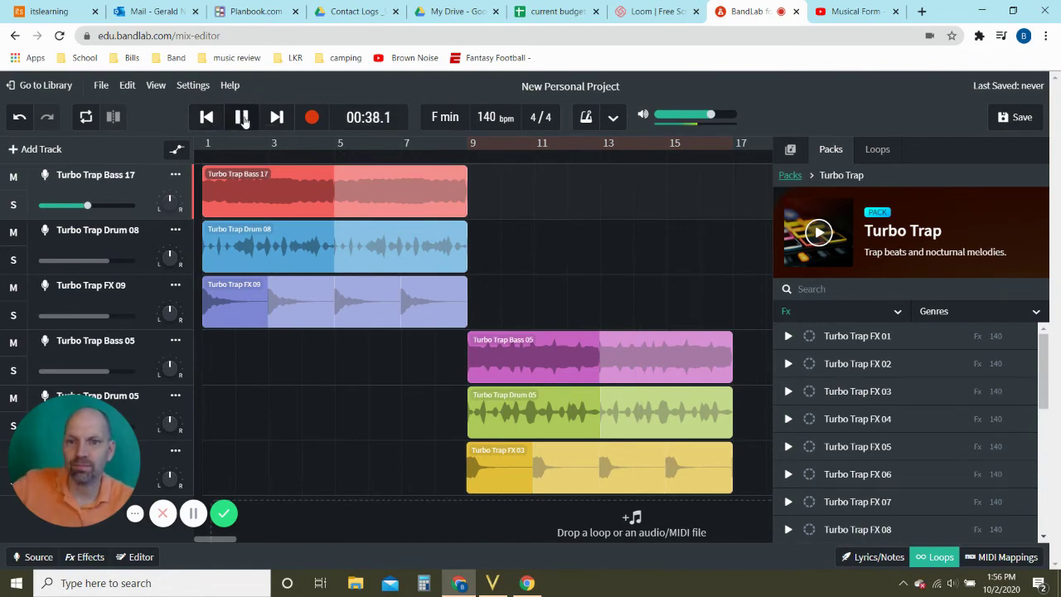
{"action": "left_click", "coordinate": [242, 118]}
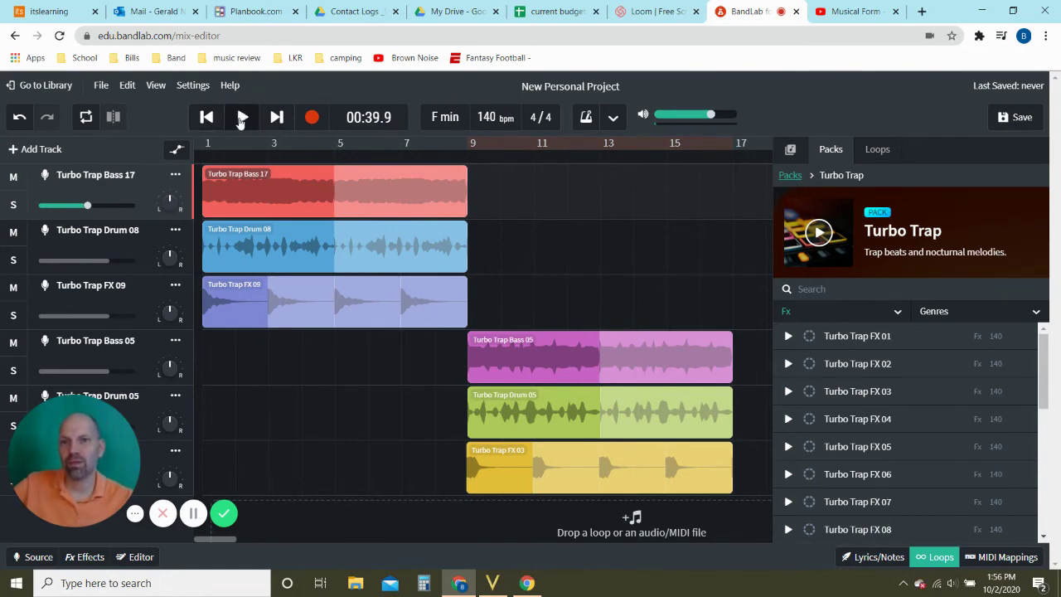
{"action": "left_click", "coordinate": [207, 117]}
{"action": "left_click", "coordinate": [242, 117]}
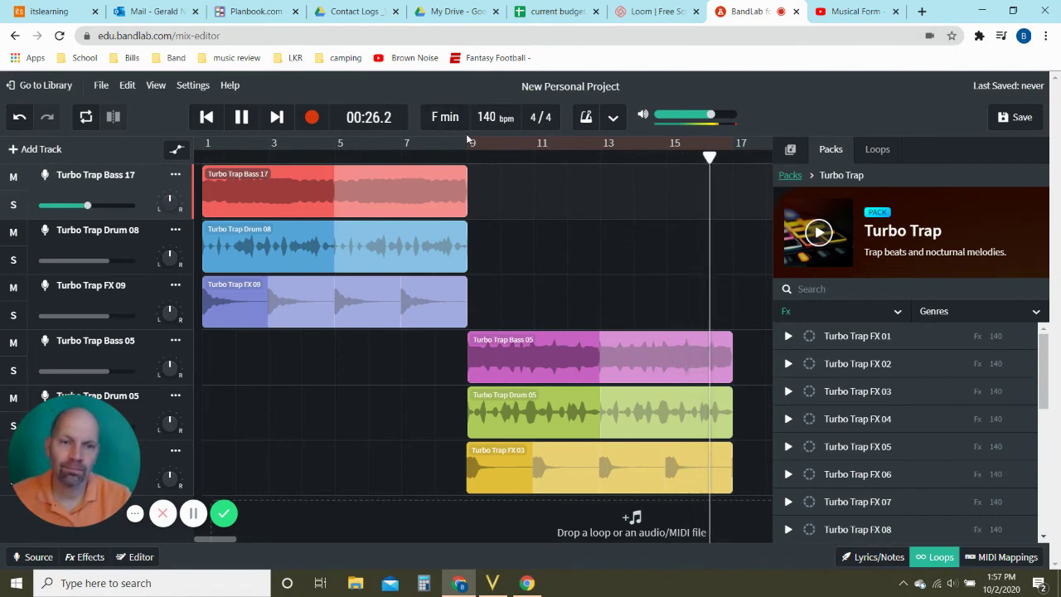
{"action": "left_click", "coordinate": [241, 117]}
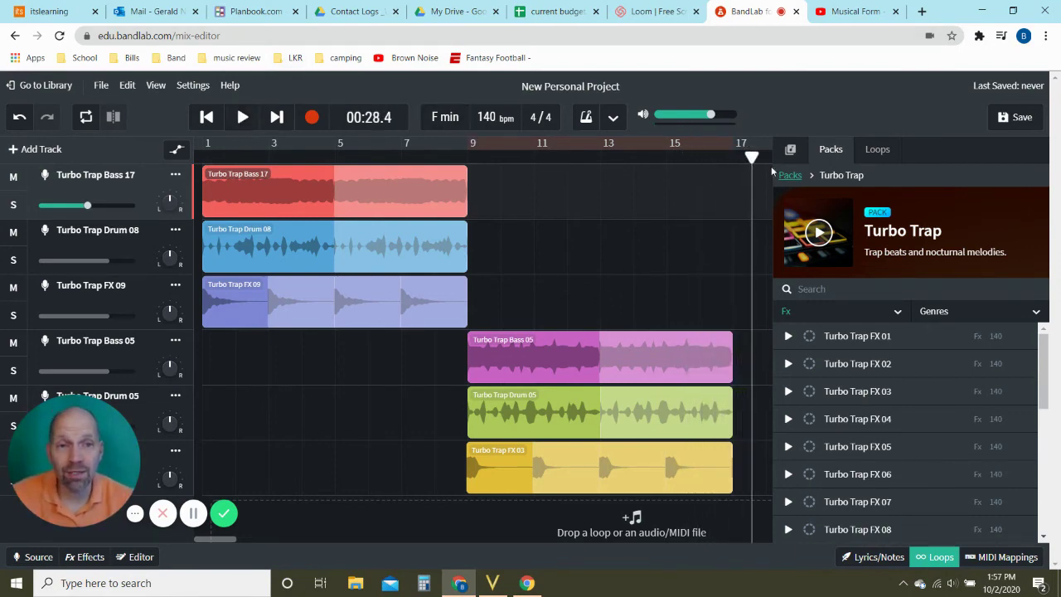
- Hide the loop library and copy the Turbo Trap Bass 17 region to start at bar 17 on its own track
{"action": "left_click", "coordinate": [941, 558]}
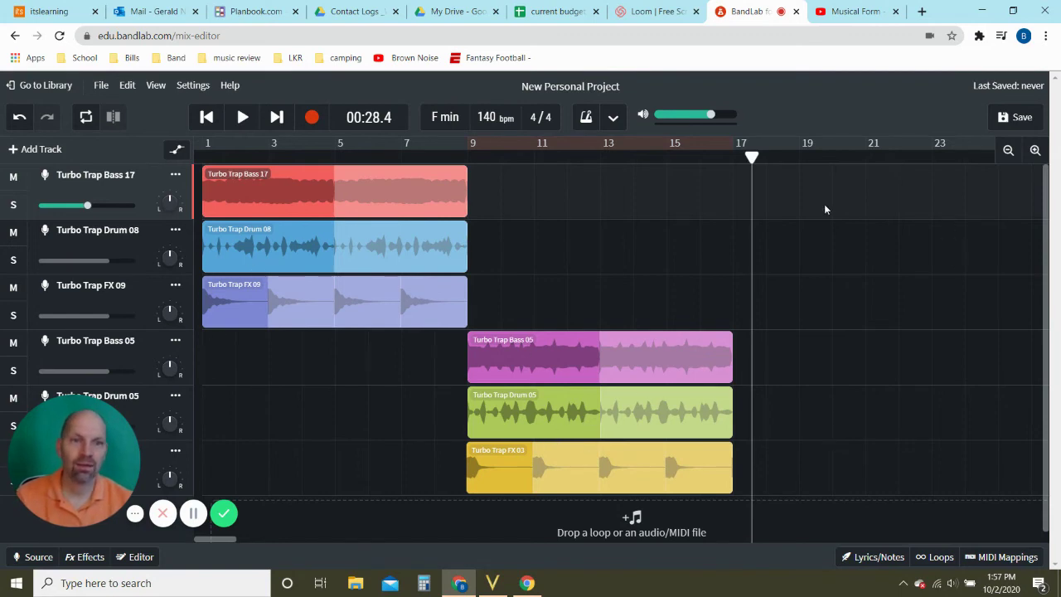
{"action": "left_click", "coordinate": [272, 193]}
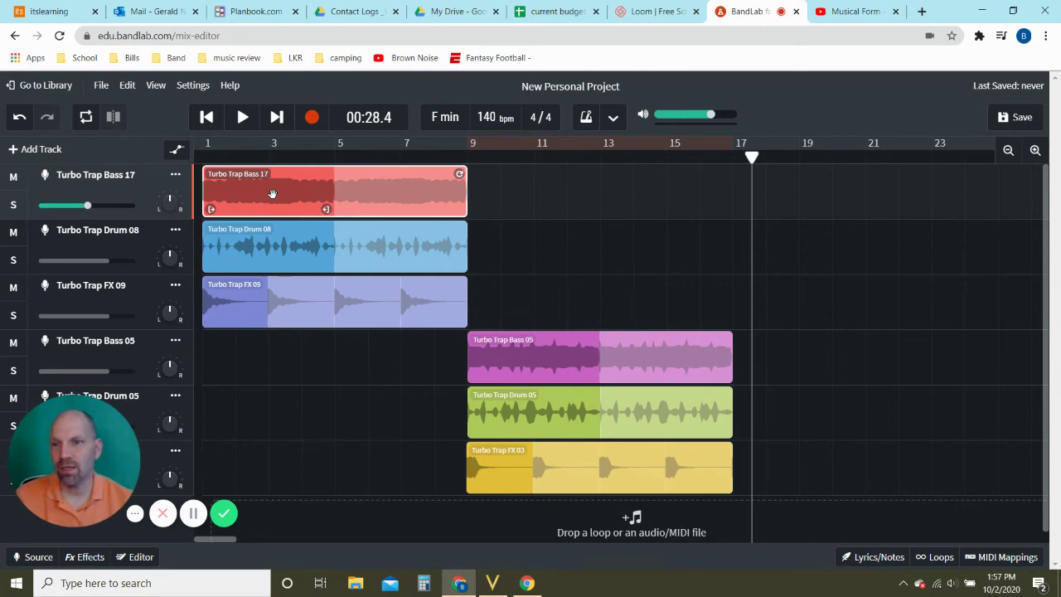
{"action": "right_click", "coordinate": [320, 203]}
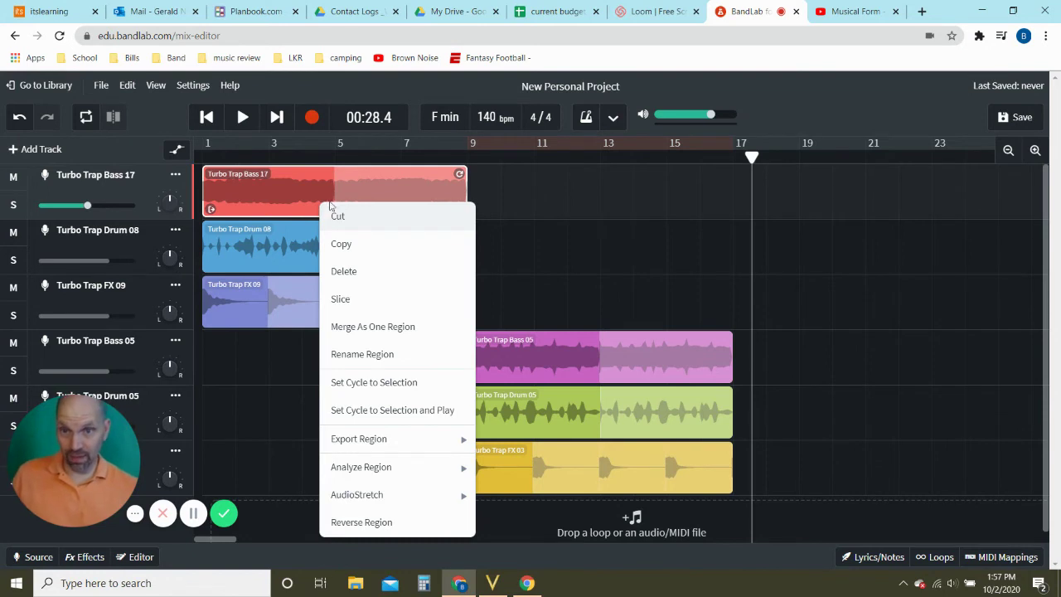
{"action": "left_click", "coordinate": [343, 244]}
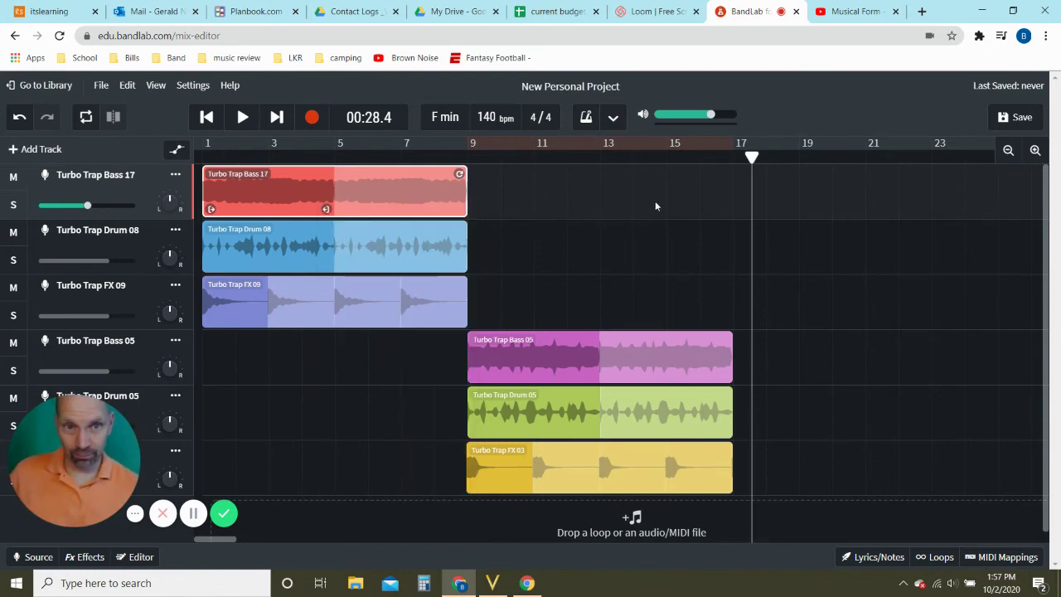
{"action": "right_click", "coordinate": [745, 198]}
{"action": "left_click", "coordinate": [764, 209]}
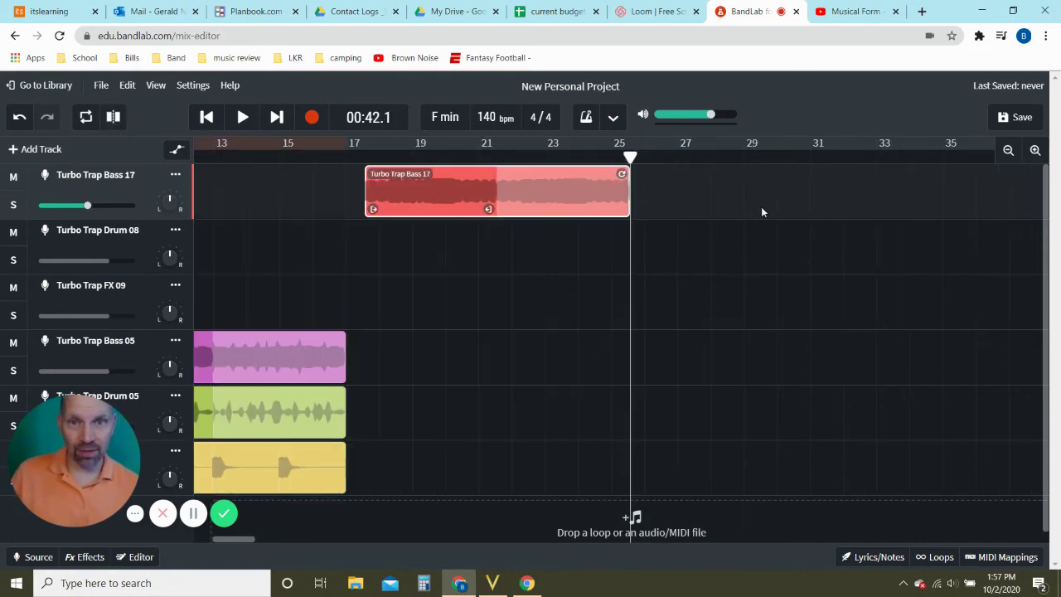
{"action": "left_click_drag", "start_coordinate": [519, 195], "coordinate": [502, 194]}
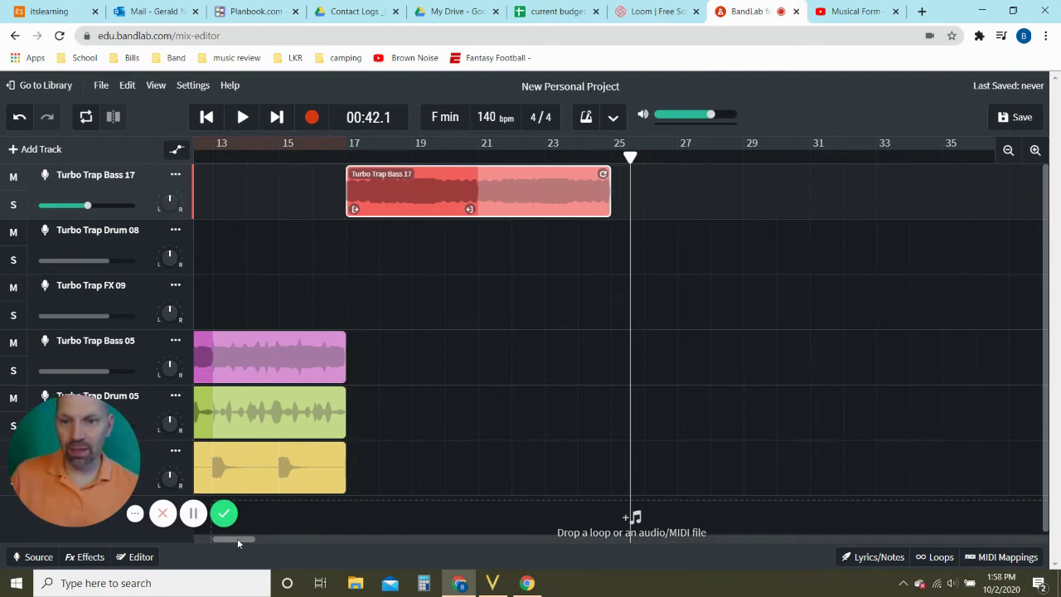
- Copy the Turbo Trap Drum 08 region to bar 17 on its own track and move the playhead to bar 25
{"action": "left_click_drag", "start_coordinate": [237, 538], "coordinate": [208, 540]}
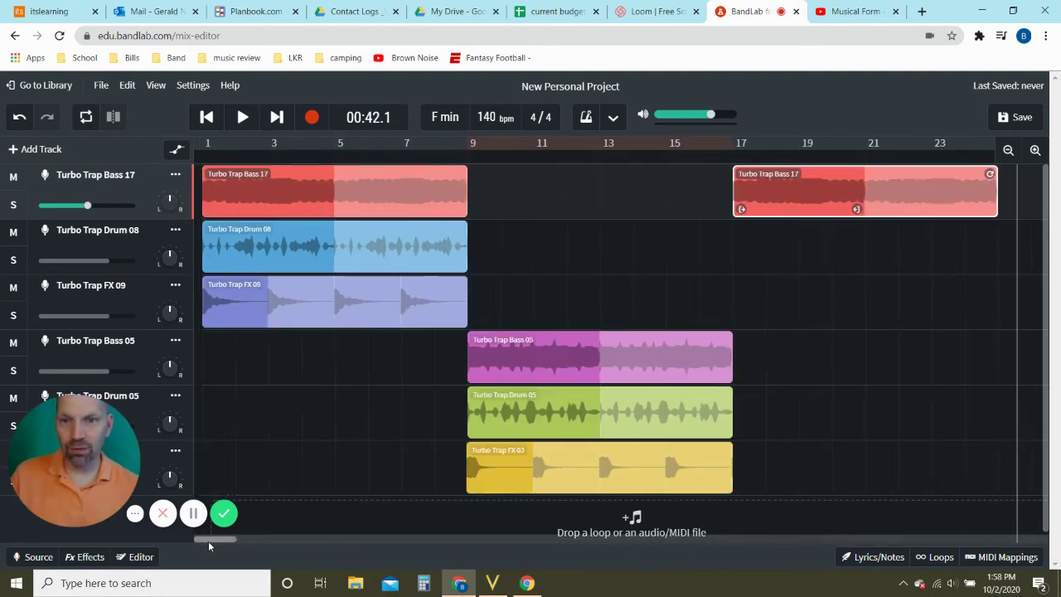
{"action": "left_click", "coordinate": [299, 249]}
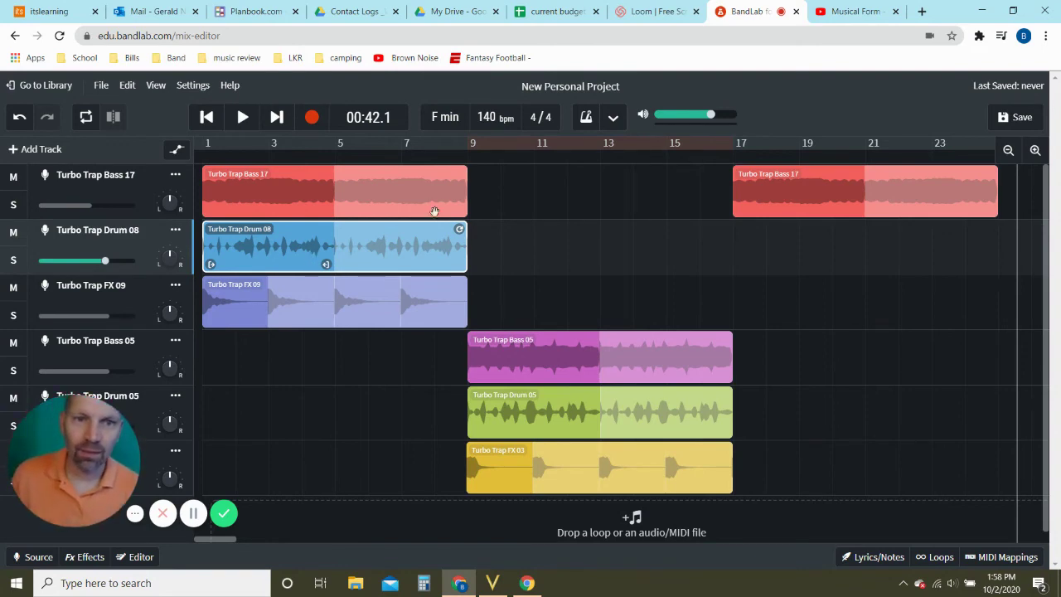
{"action": "left_click", "coordinate": [769, 253]}
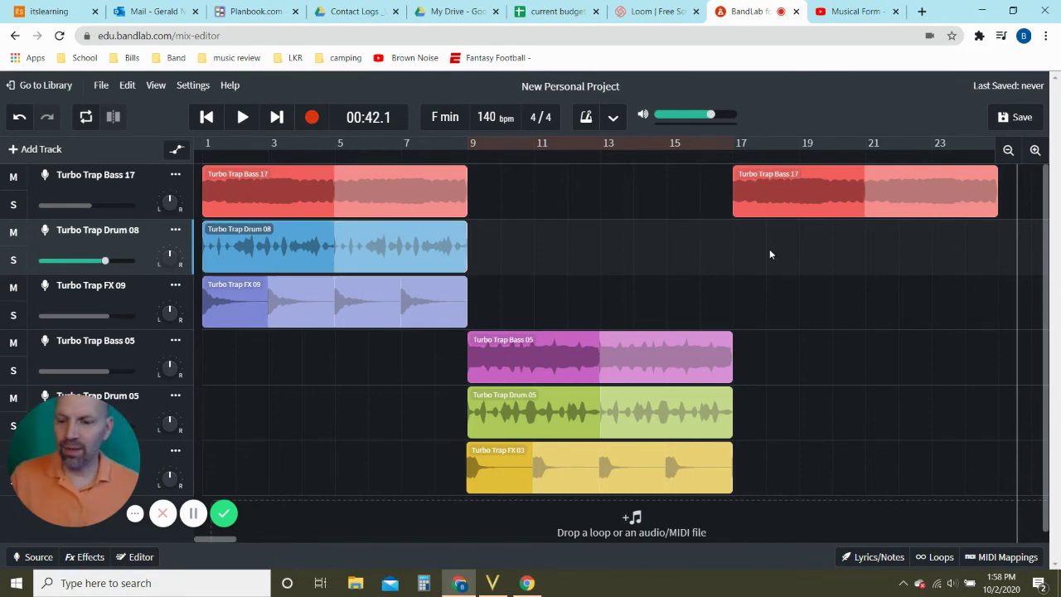
{"action": "key", "text": "ctrl+v"}
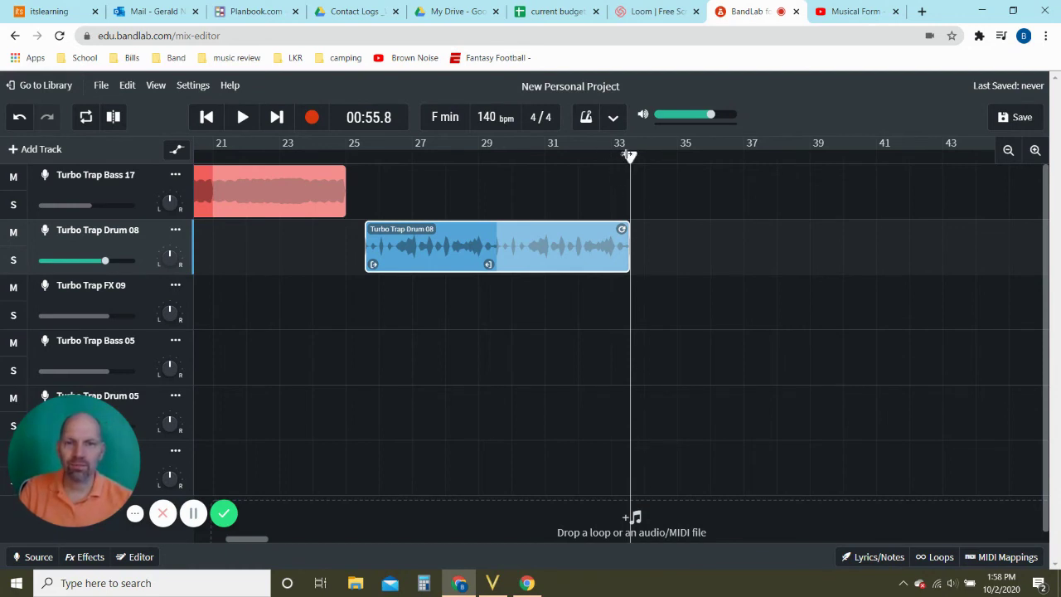
{"action": "left_click_drag", "start_coordinate": [531, 227], "coordinate": [392, 227]}
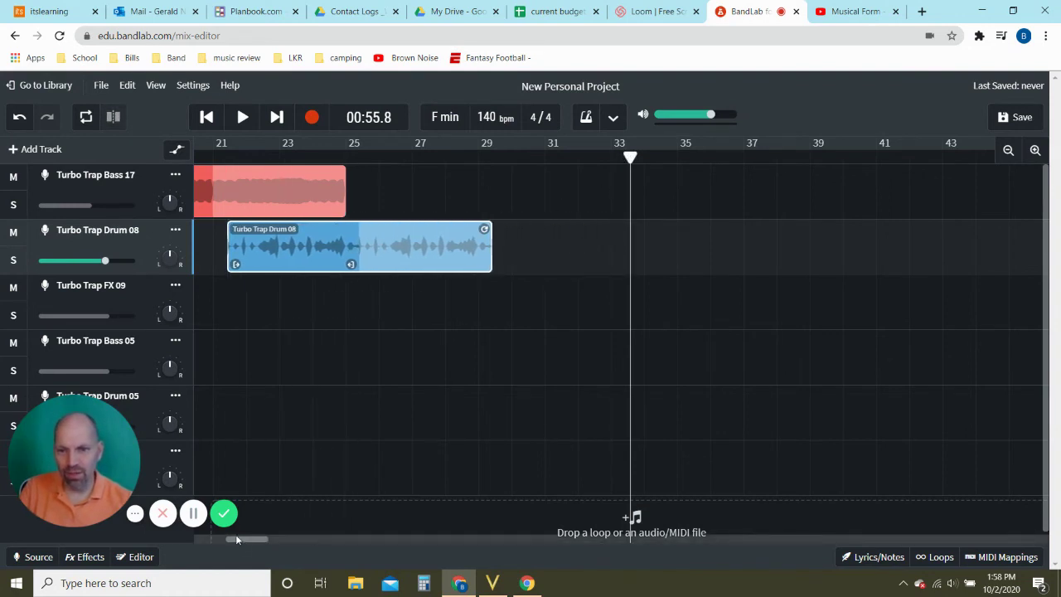
{"action": "left_click_drag", "start_coordinate": [246, 537], "coordinate": [238, 537]}
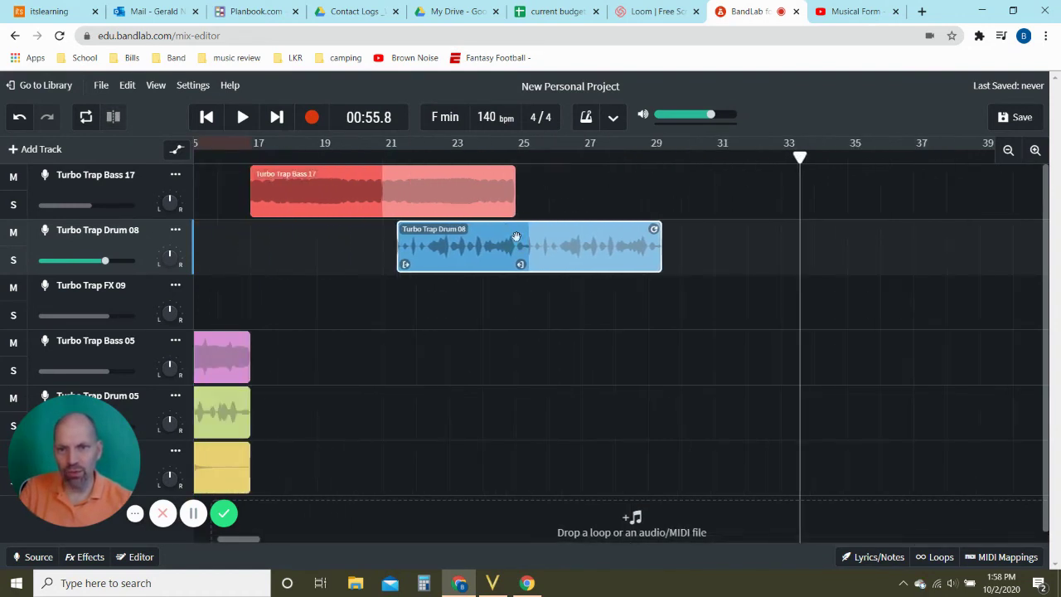
{"action": "left_click_drag", "start_coordinate": [514, 236], "coordinate": [368, 251]}
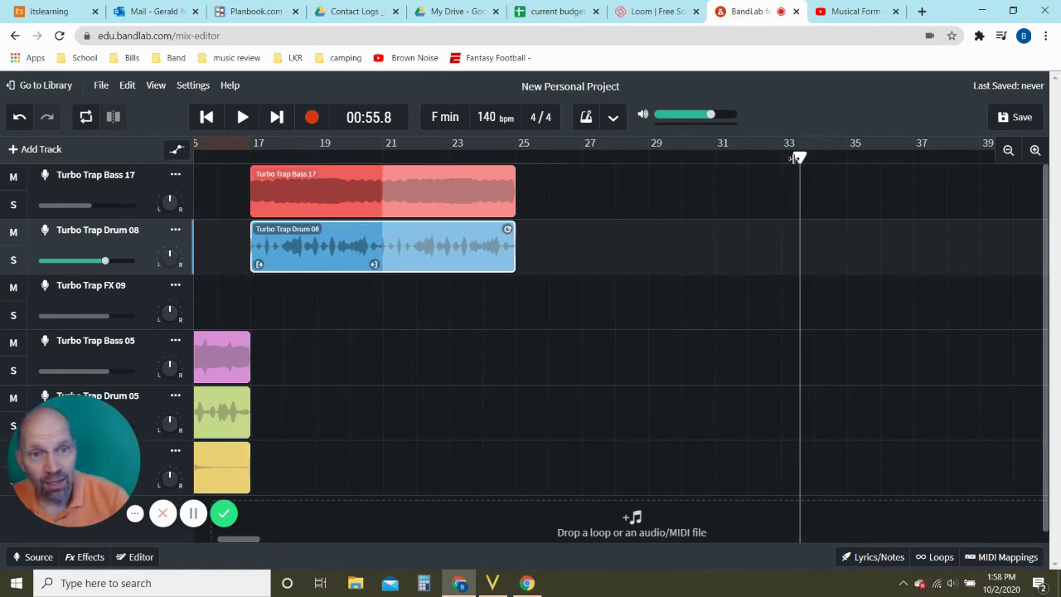
{"action": "left_click_drag", "start_coordinate": [800, 158], "coordinate": [519, 179]}
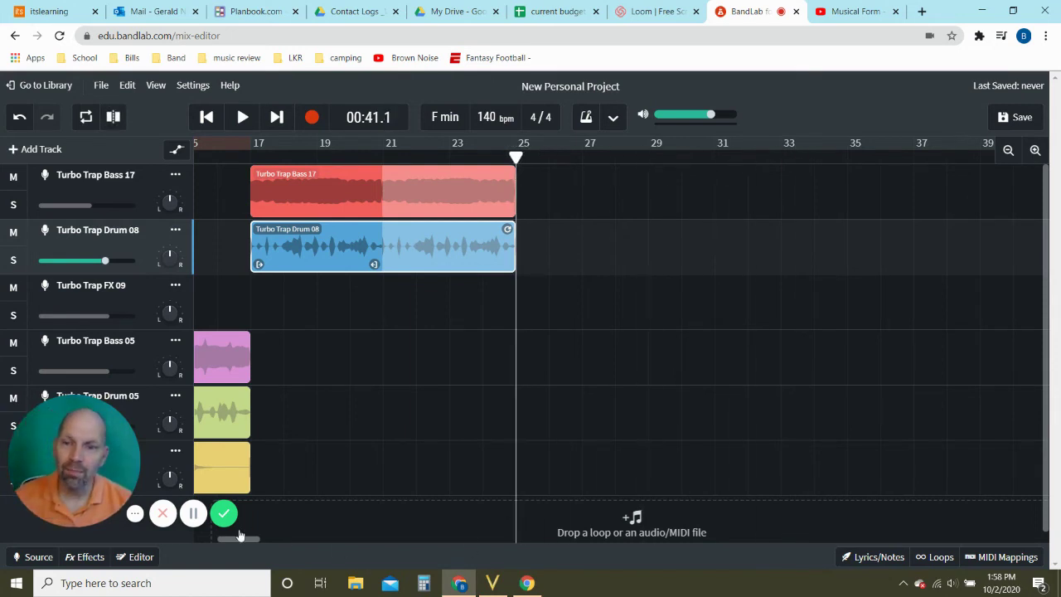
- Copy the Turbo Trap FX 09 region to bar 17 on its own track, aligned with the copied bass and drum regions
{"action": "left_click_drag", "start_coordinate": [235, 536], "coordinate": [216, 538]}
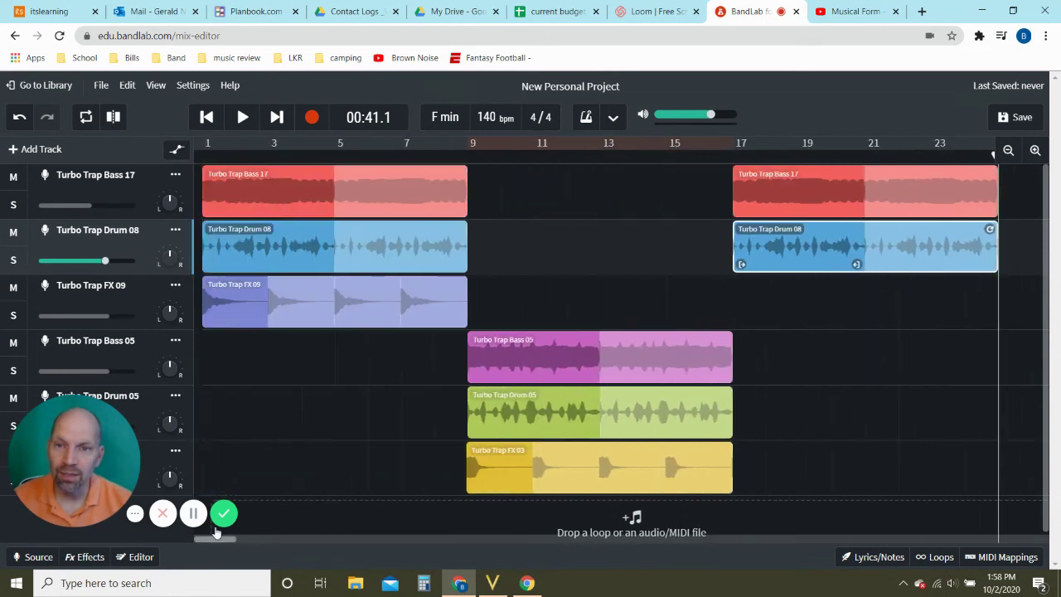
{"action": "left_click", "coordinate": [360, 292]}
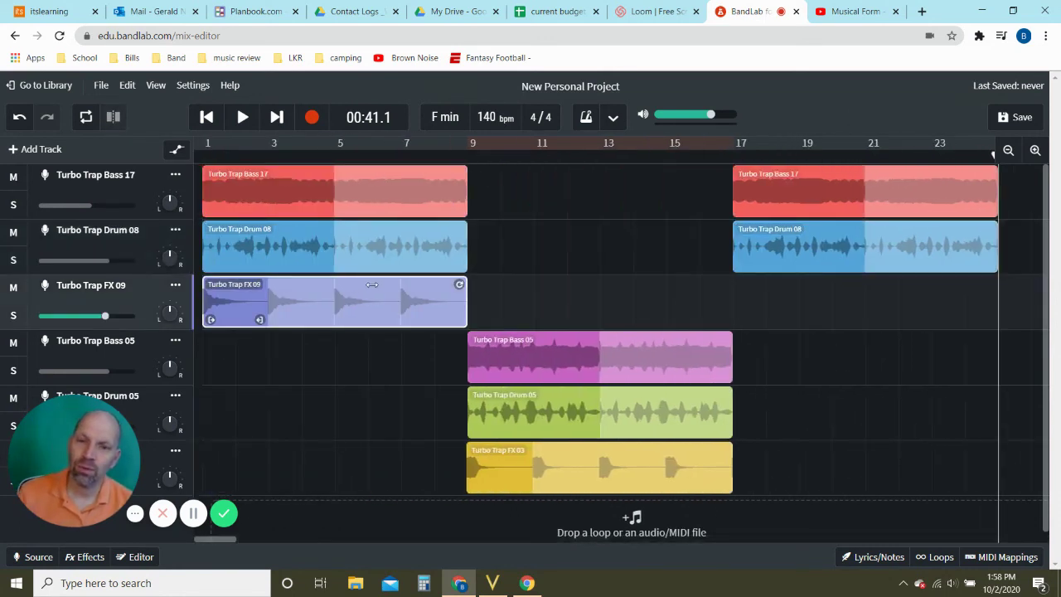
{"action": "right_click", "coordinate": [372, 284]}
{"action": "left_click", "coordinate": [418, 281]}
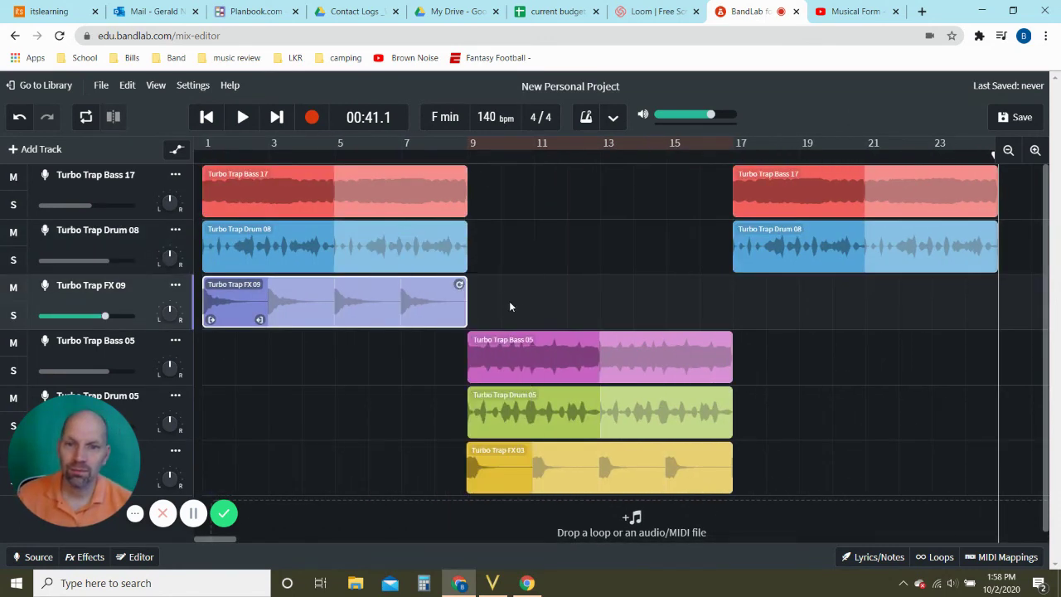
{"action": "right_click", "coordinate": [515, 306]}
{"action": "left_click", "coordinate": [536, 316]}
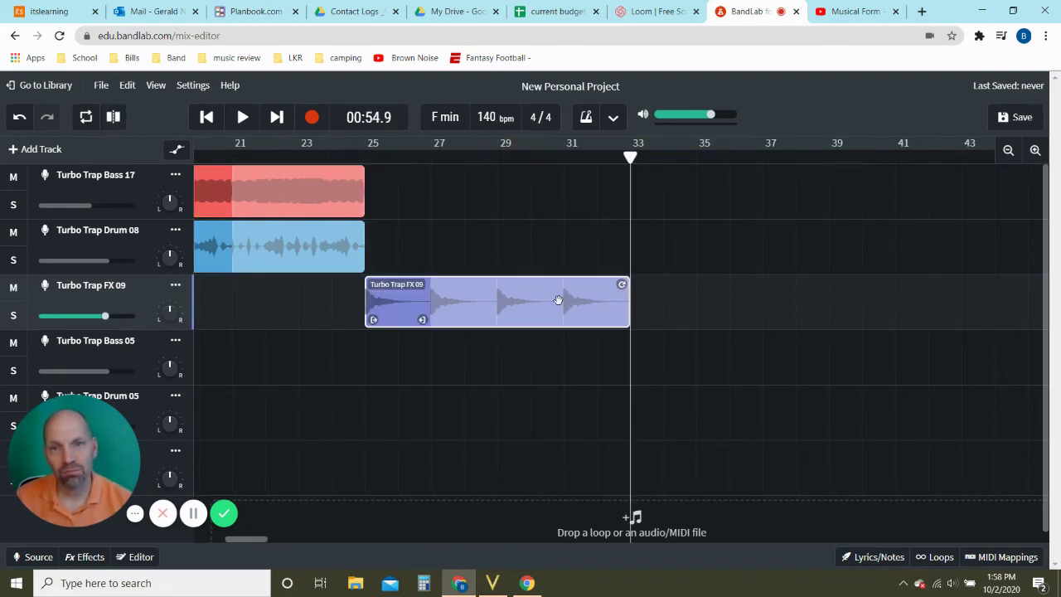
{"action": "left_click_drag", "start_coordinate": [542, 299], "coordinate": [276, 307]}
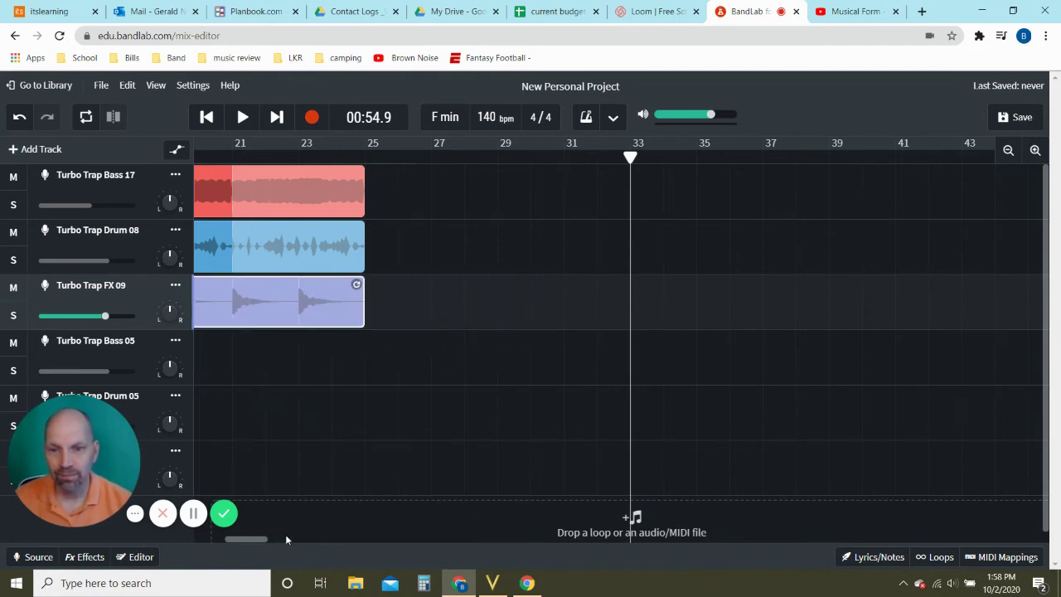
- Play the whole song from the beginning through the second section into the repeated first section at bar 17
{"action": "left_click_drag", "start_coordinate": [260, 537], "coordinate": [207, 539]}
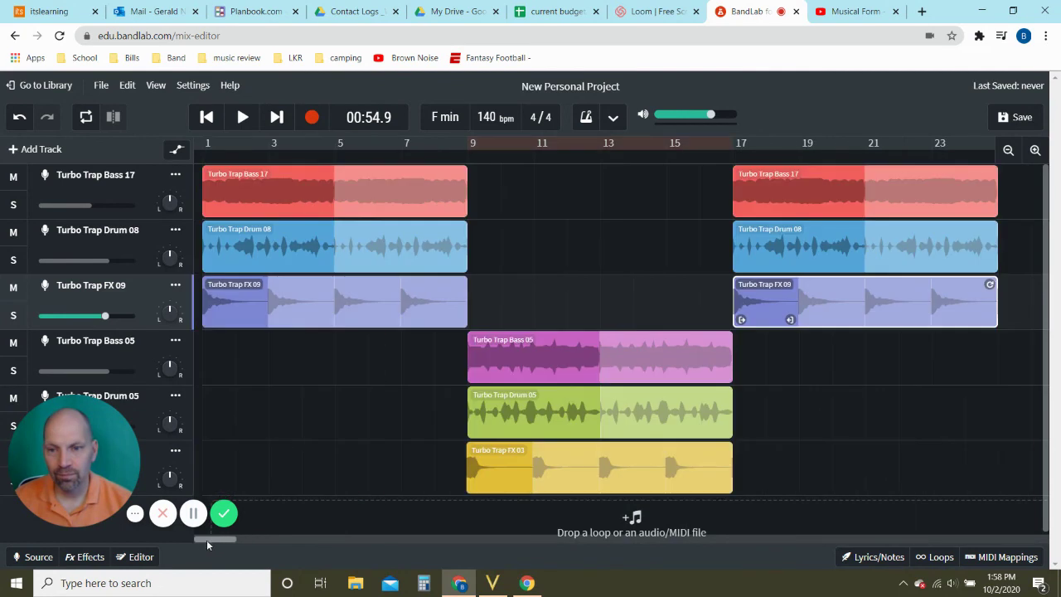
{"action": "left_click", "coordinate": [243, 118]}
{"action": "left_click", "coordinate": [241, 118]}
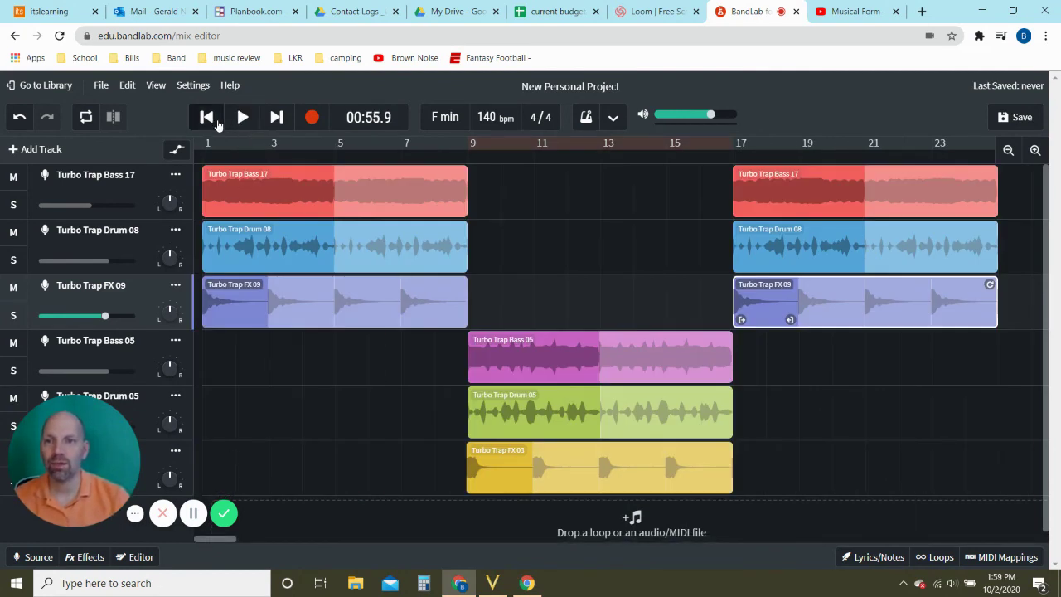
{"action": "left_click", "coordinate": [207, 119]}
{"action": "left_click", "coordinate": [242, 119]}
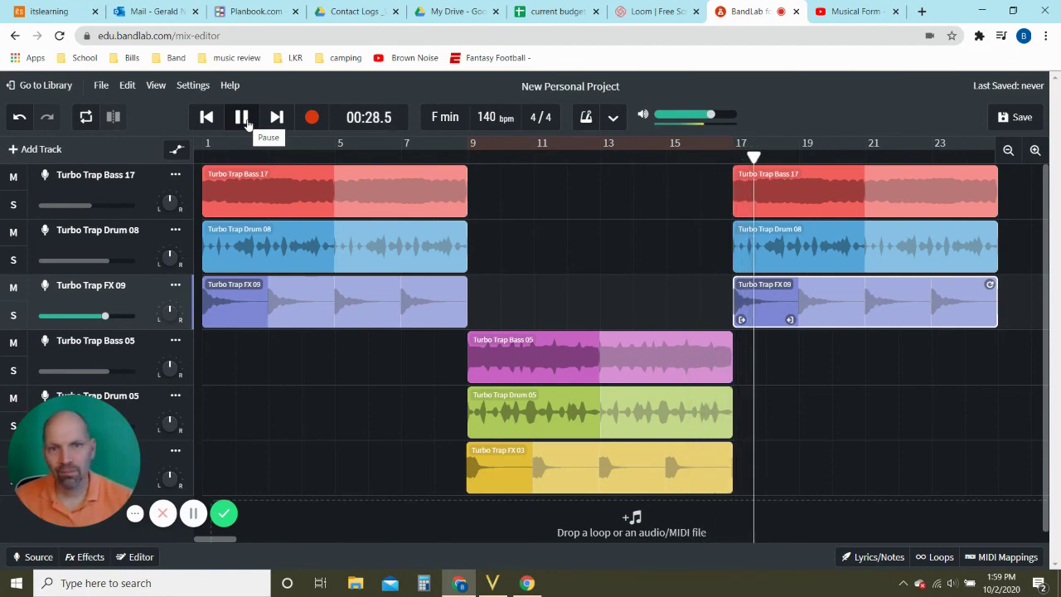
{"action": "left_click", "coordinate": [242, 117]}
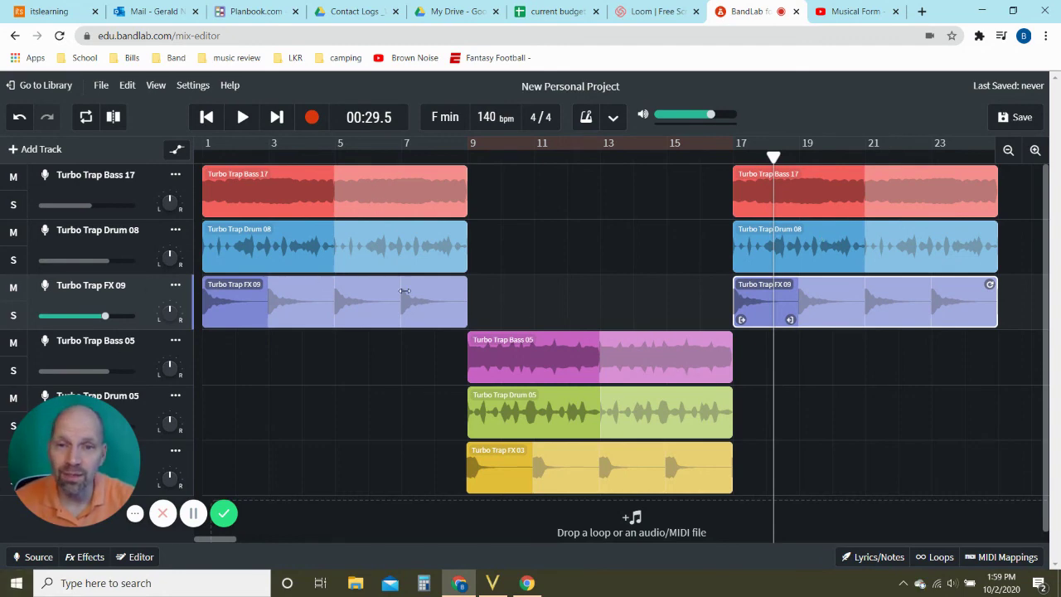
- Audition the first Turbo Trap FX 09 region extended to about bar 10, playing from about bar 6, and undo the extension
{"action": "left_click_drag", "start_coordinate": [468, 284], "coordinate": [498, 294]}
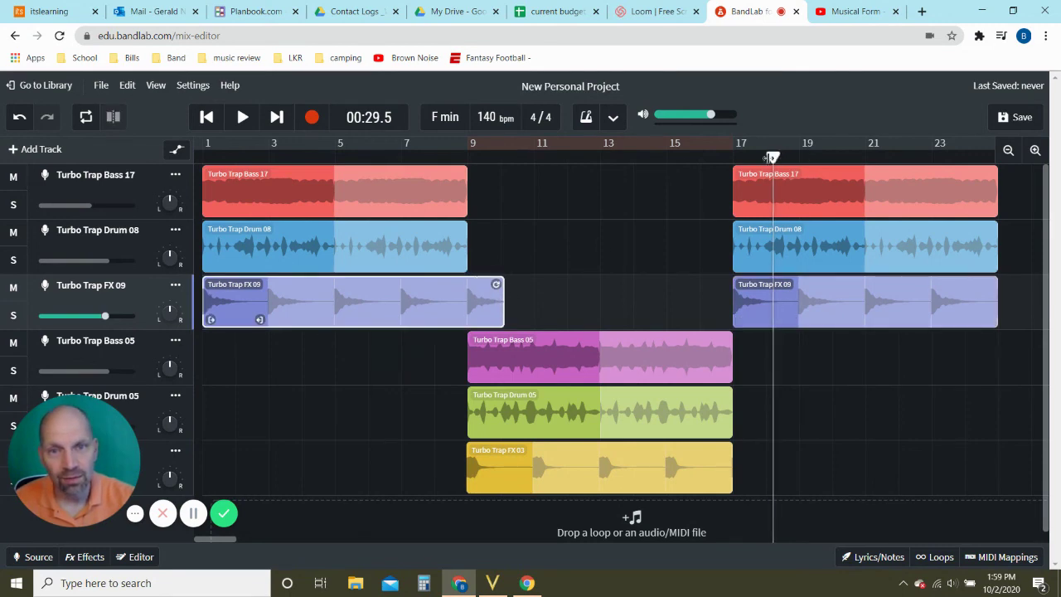
{"action": "left_click_drag", "start_coordinate": [773, 157], "coordinate": [380, 159]}
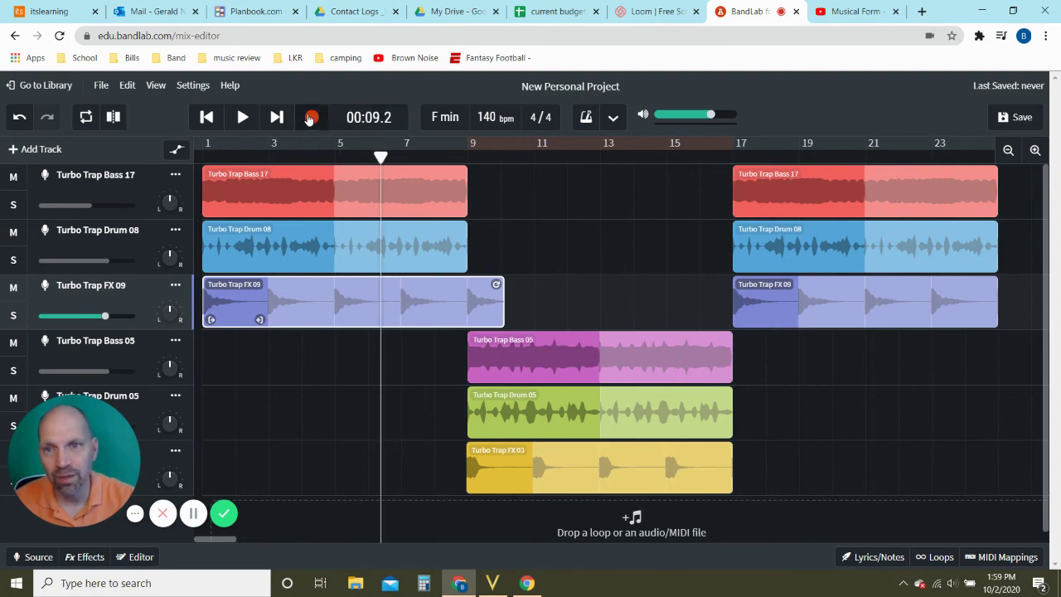
{"action": "left_click", "coordinate": [242, 117]}
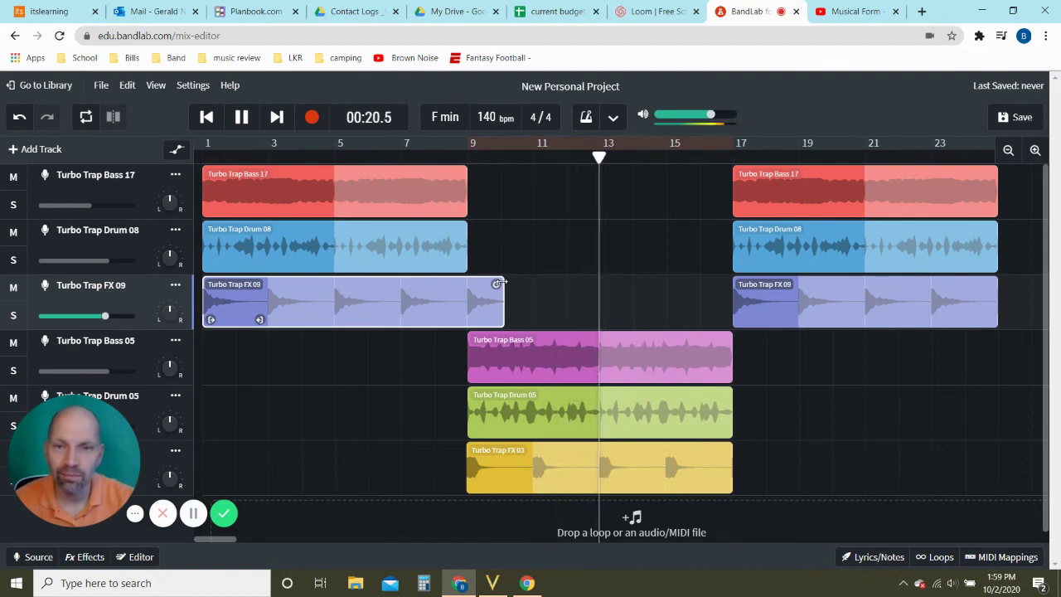
{"action": "left_click", "coordinate": [241, 117]}
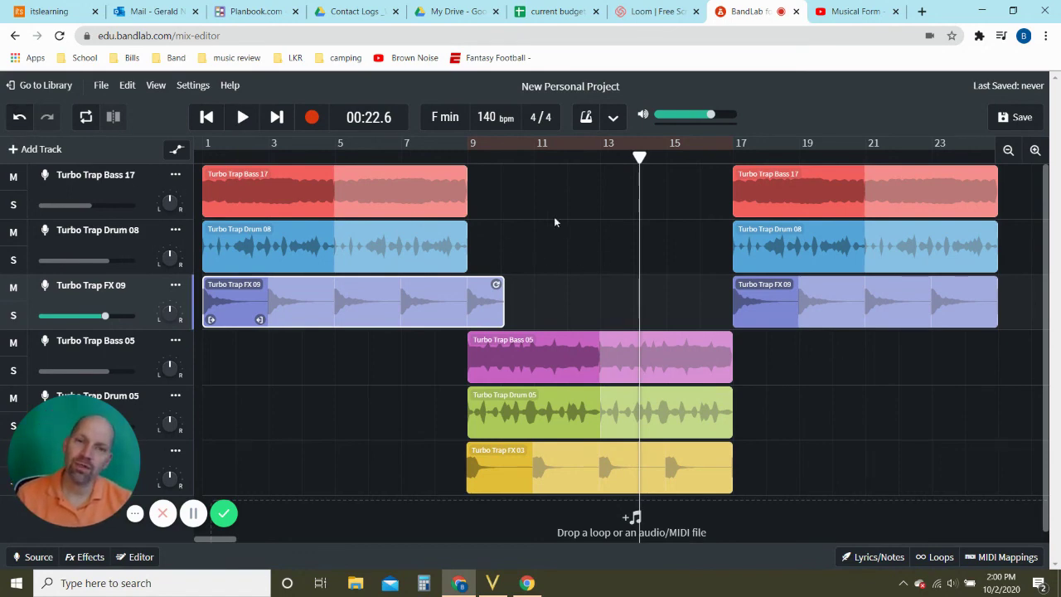
{"action": "left_click", "coordinate": [20, 120]}
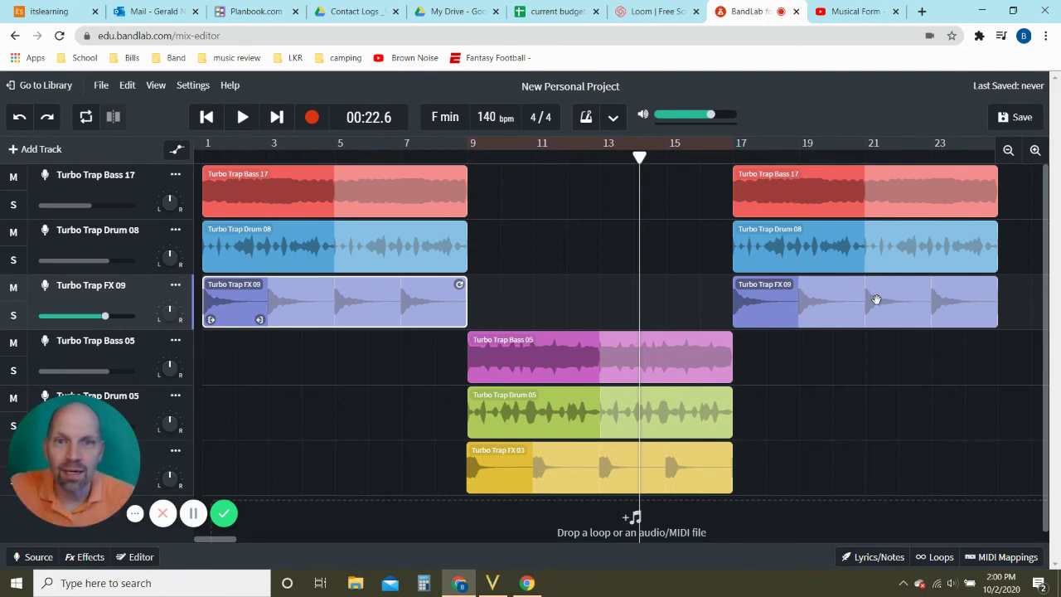
{"action": "left_click", "coordinate": [161, 514]}
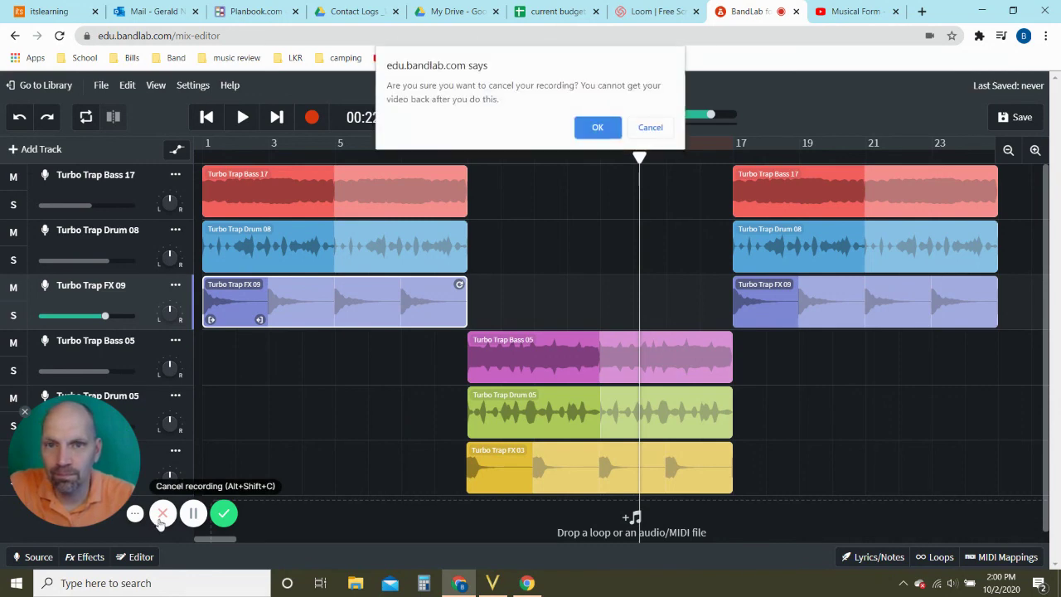